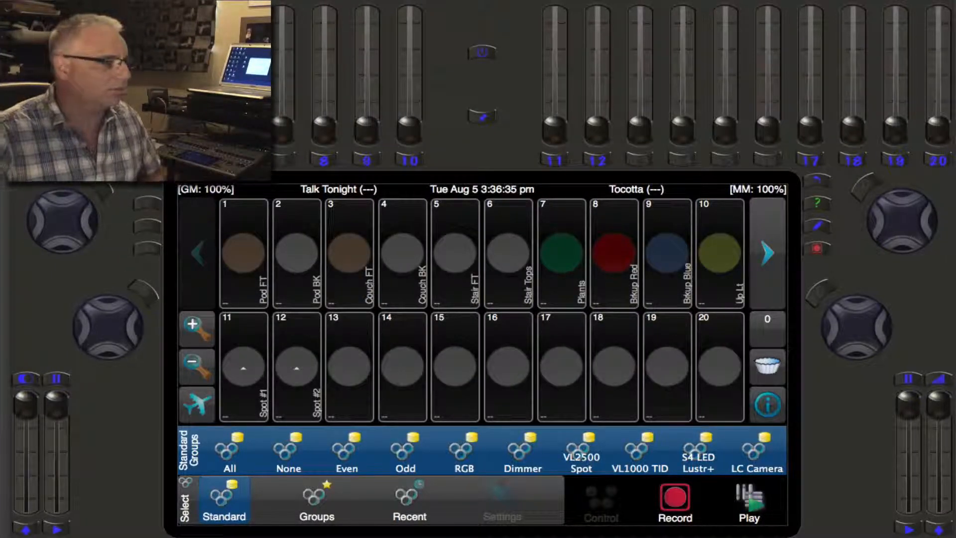
Bring up the playback Schedule, and open the Astronomical properties in the system setup.
click(753, 501)
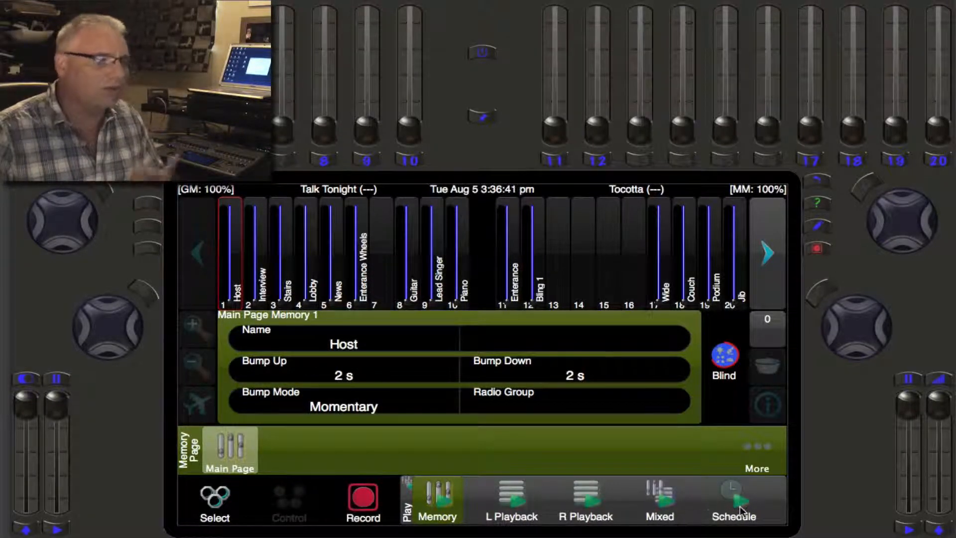
click(740, 506)
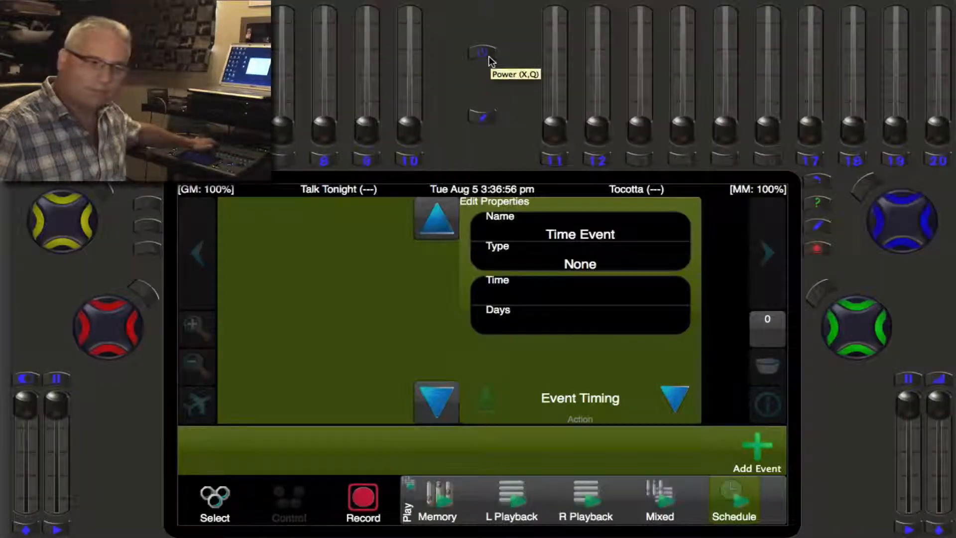
click(489, 56)
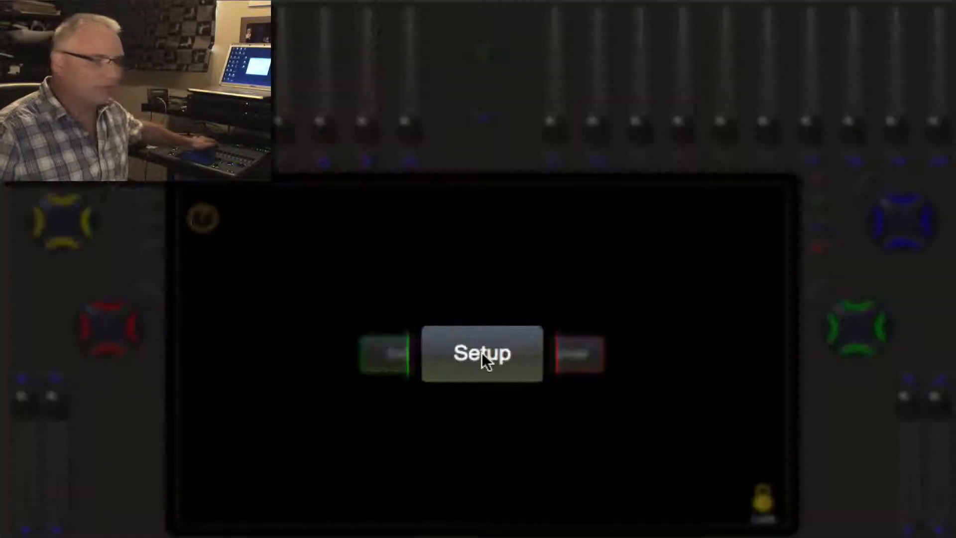
click(482, 352)
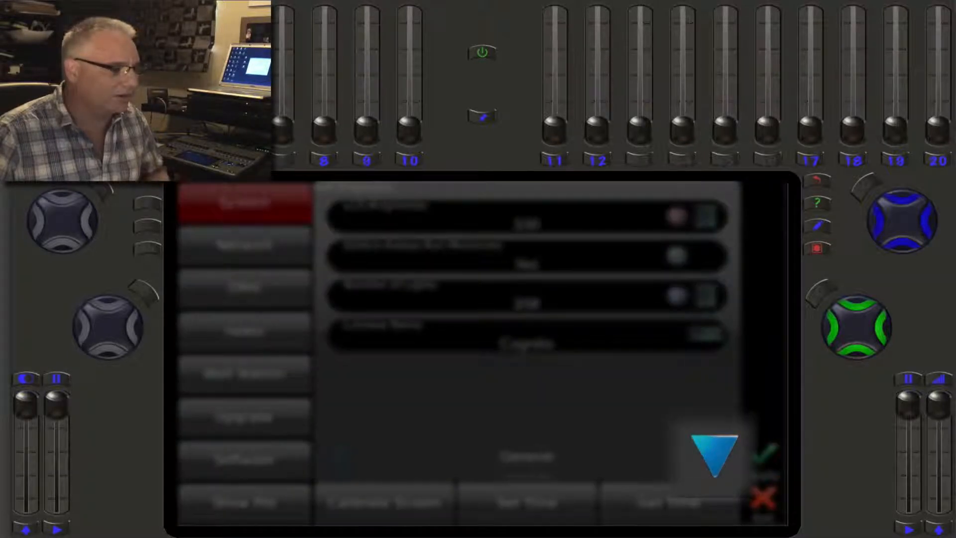
click(714, 456)
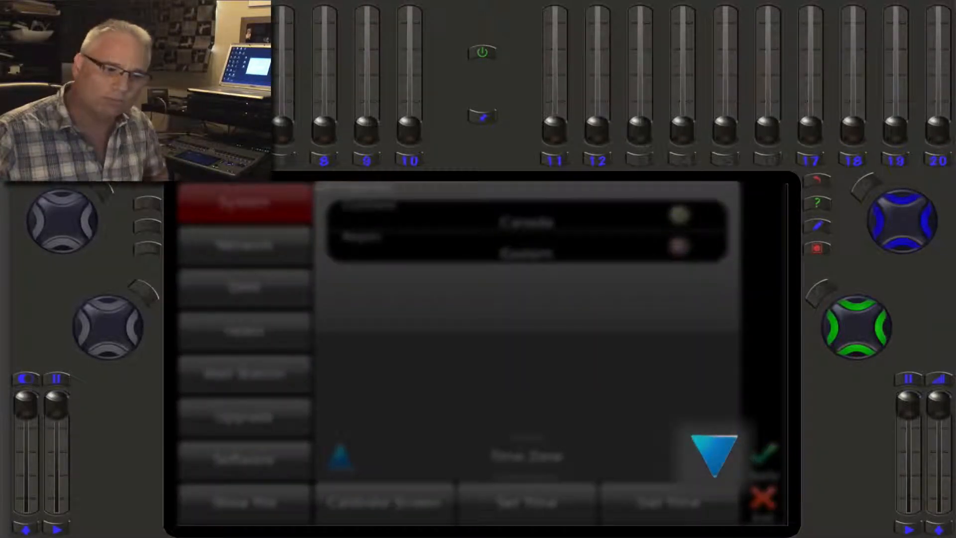
click(714, 456)
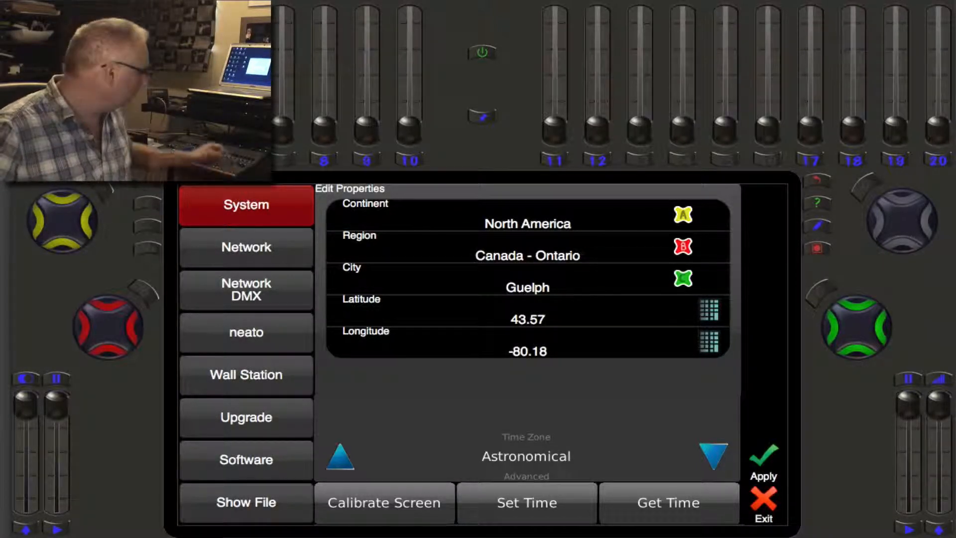
Browse the available continents for the astronomical location and set the Continent to North America.
scroll(62, 220, up, 1)
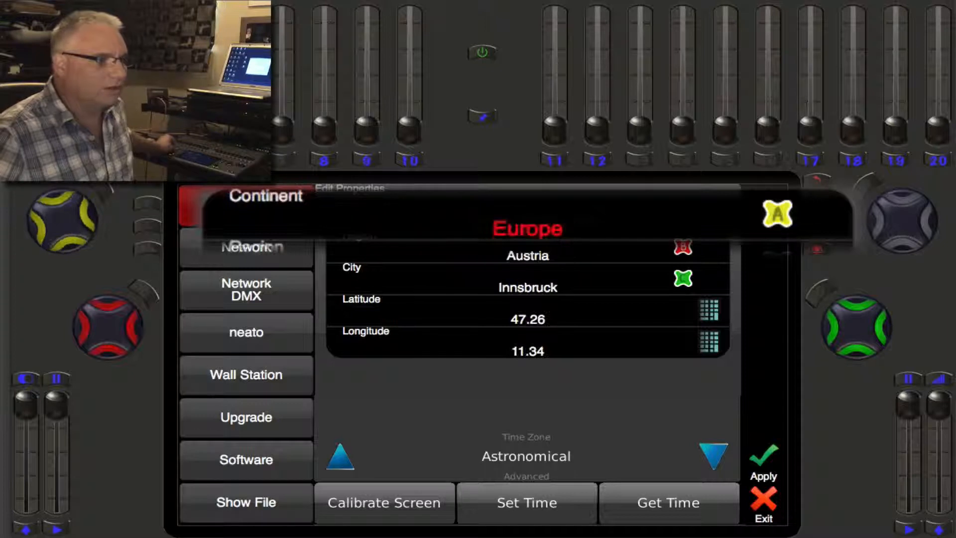
scroll(62, 220, down, 1)
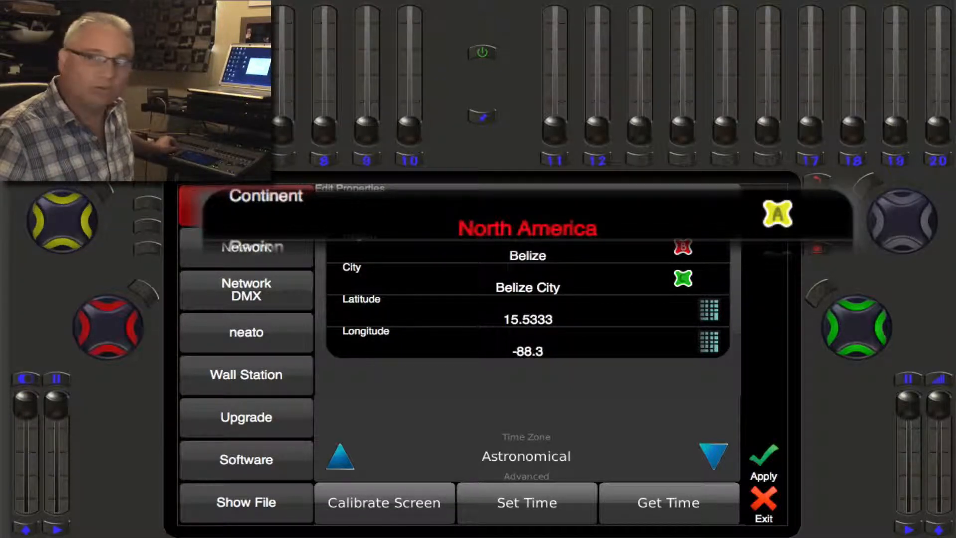
scroll(62, 220, down, 1)
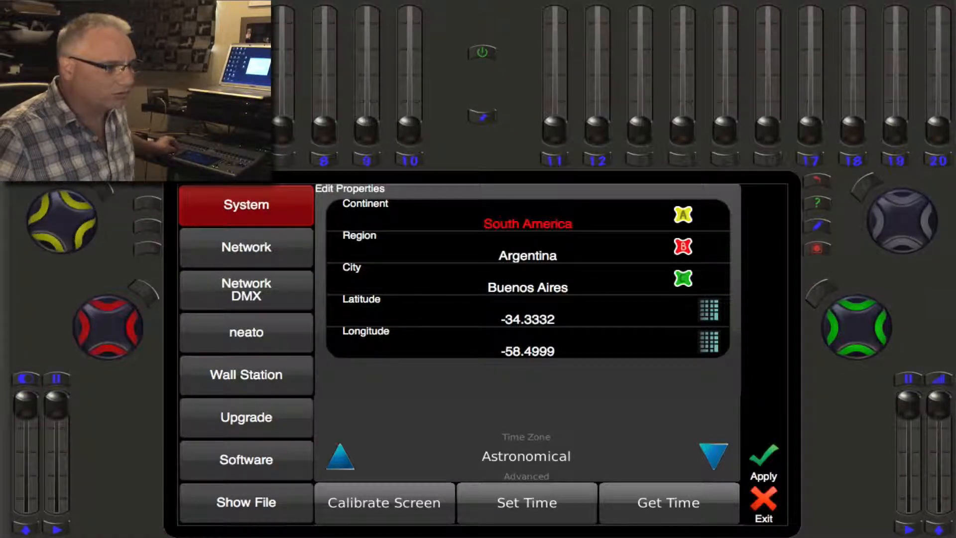
scroll(62, 221, up, 5)
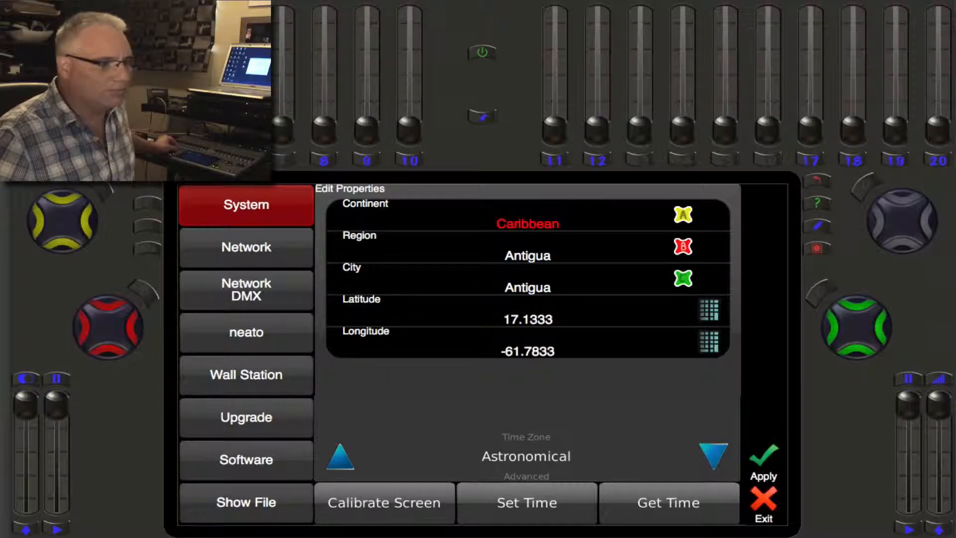
scroll(63, 221, up, 1)
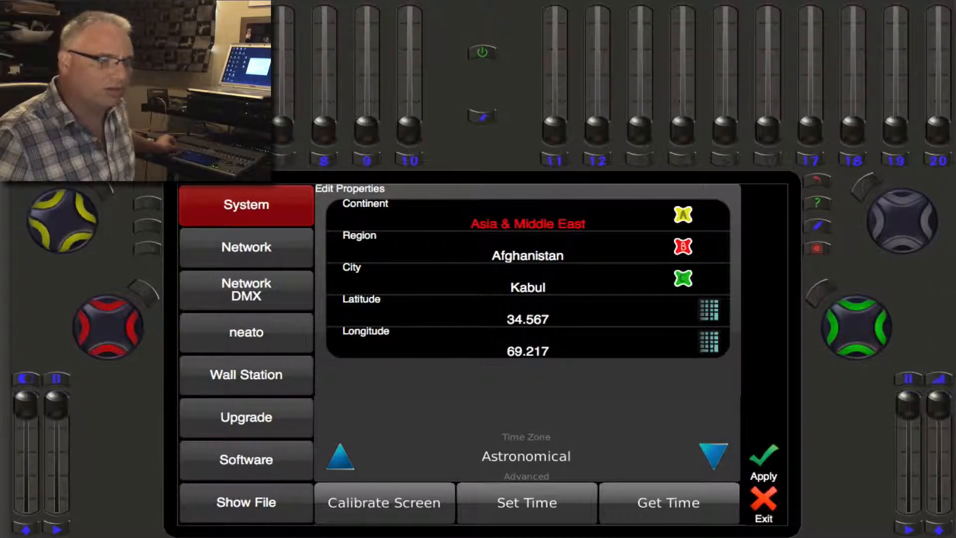
scroll(62, 221, up, 1)
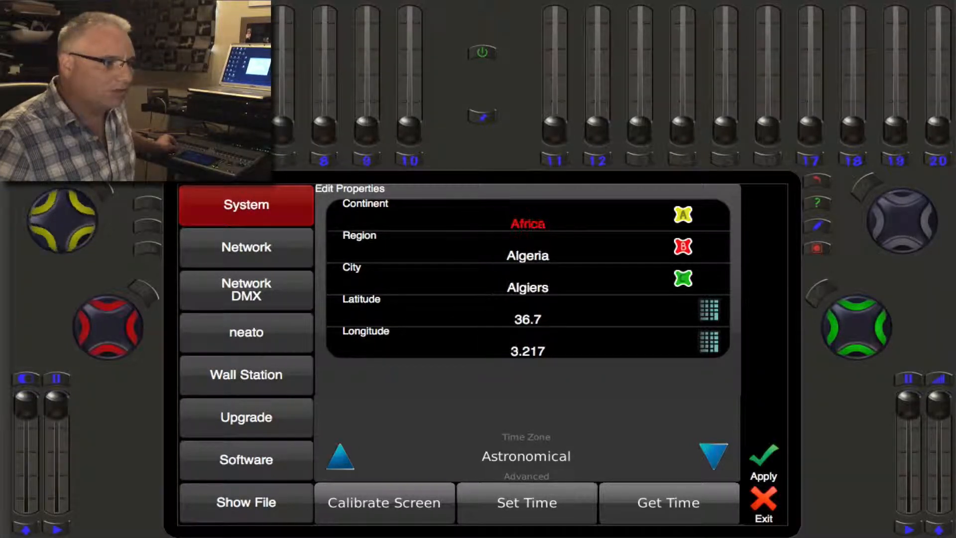
scroll(63, 221, down, 3)
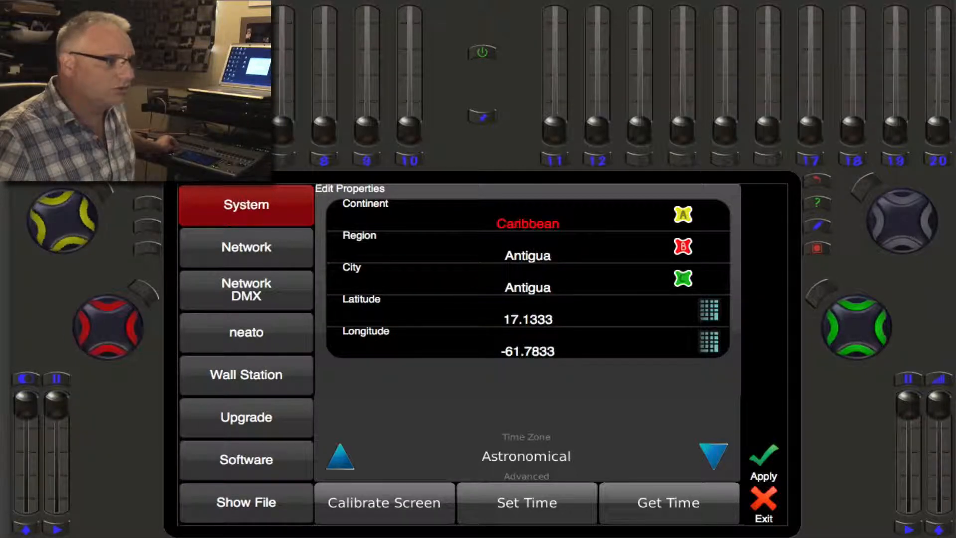
scroll(62, 221, up, 1)
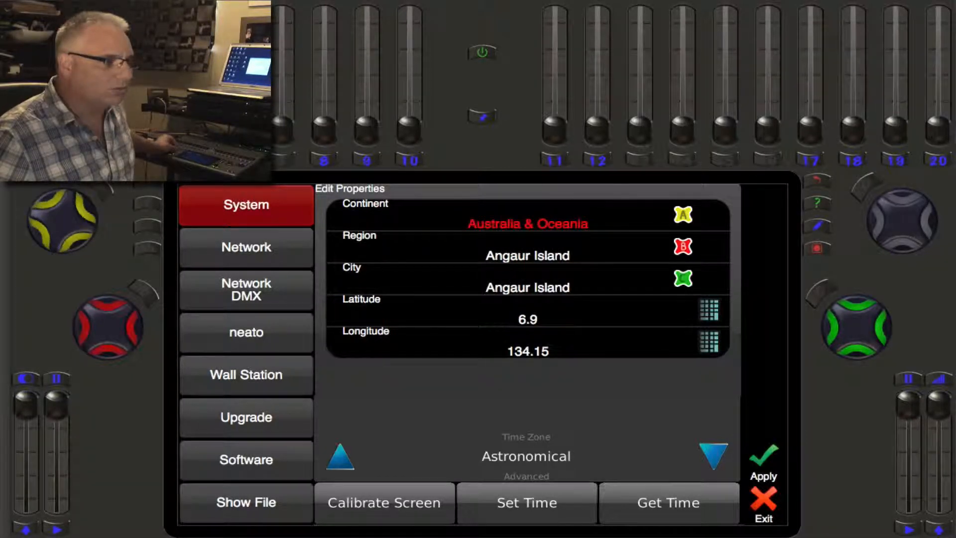
scroll(62, 221, down, 4)
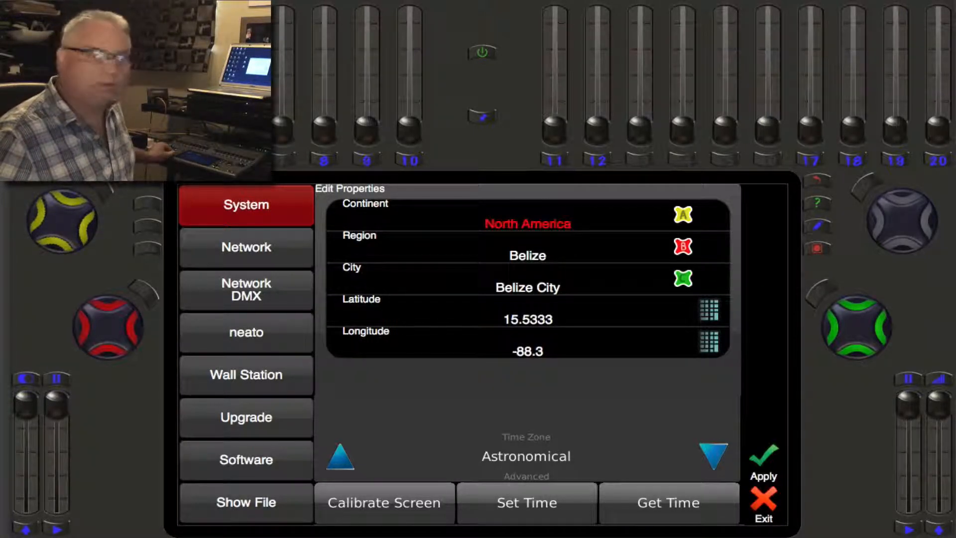
Set the astronomical Region to Canada - Ontario and the City to Guelph, and apply the setup.
scroll(108, 327, down, 1)
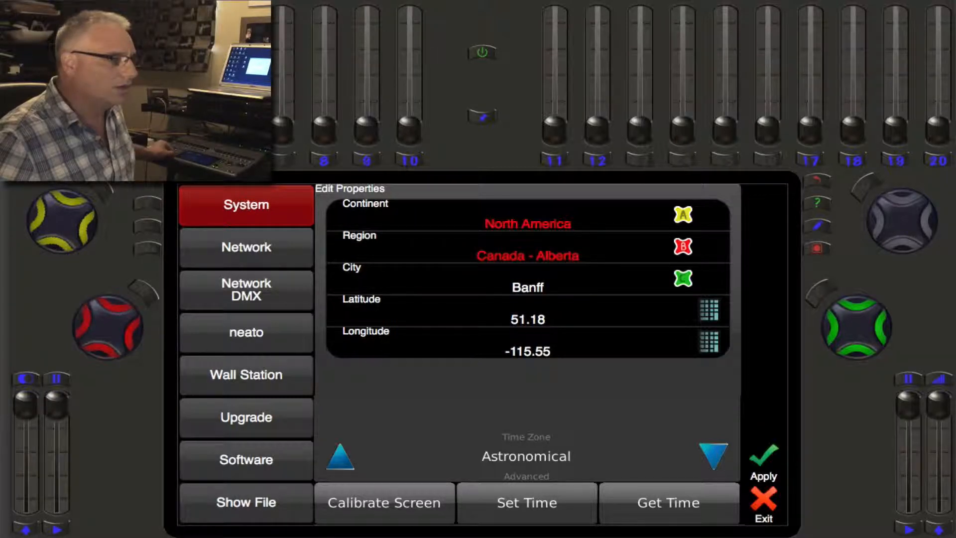
scroll(108, 327, down, 8)
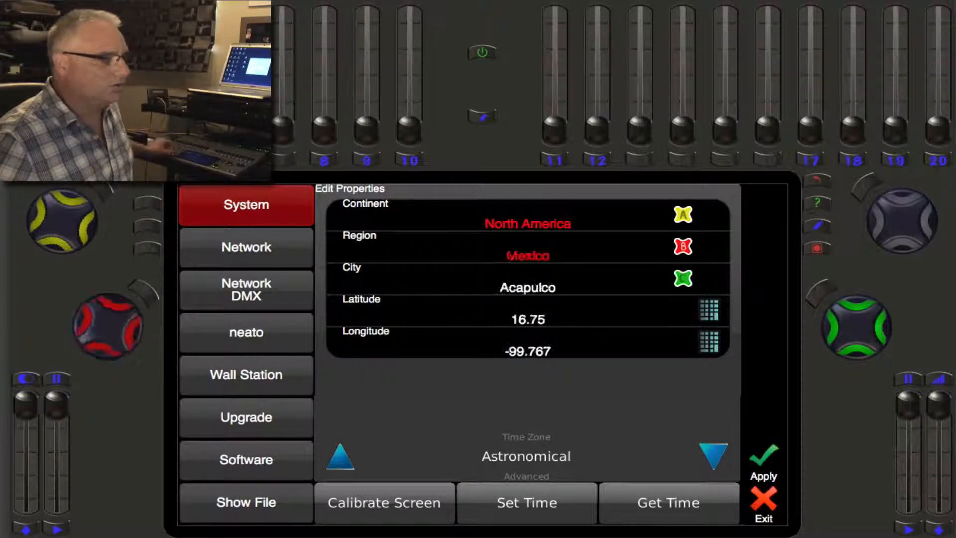
scroll(108, 327, down, 3)
scroll(108, 326, up, 6)
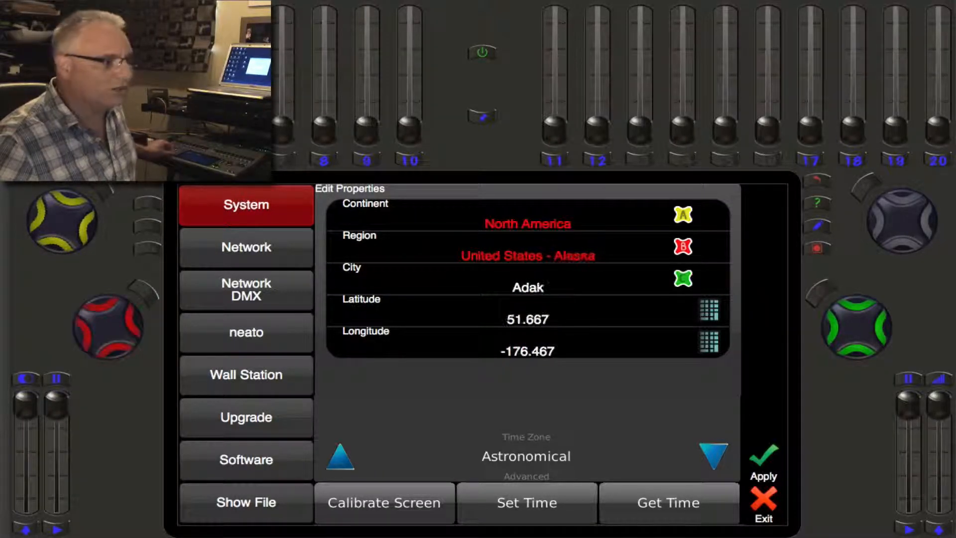
scroll(109, 326, down, 3)
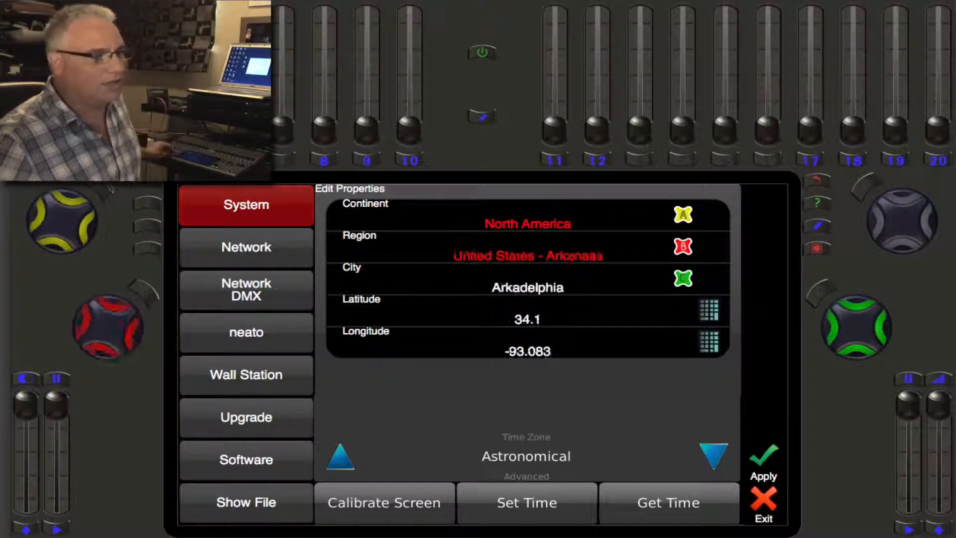
scroll(108, 327, down, 1)
scroll(108, 327, up, 6)
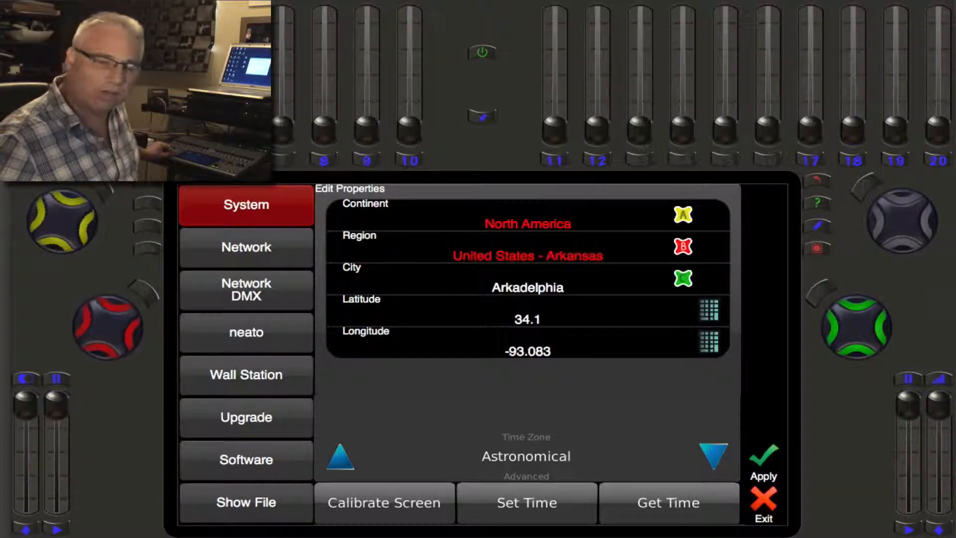
scroll(108, 326, up, 6)
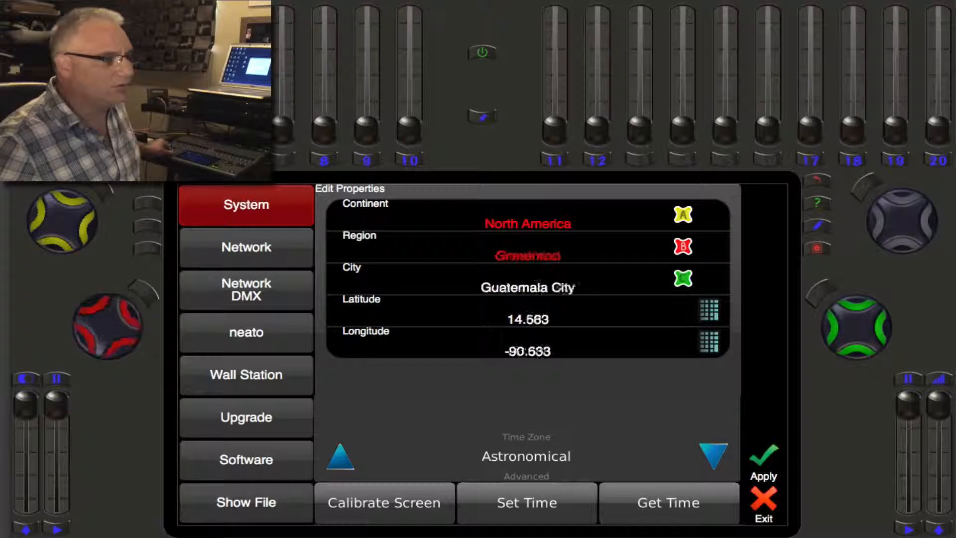
scroll(108, 326, up, 2)
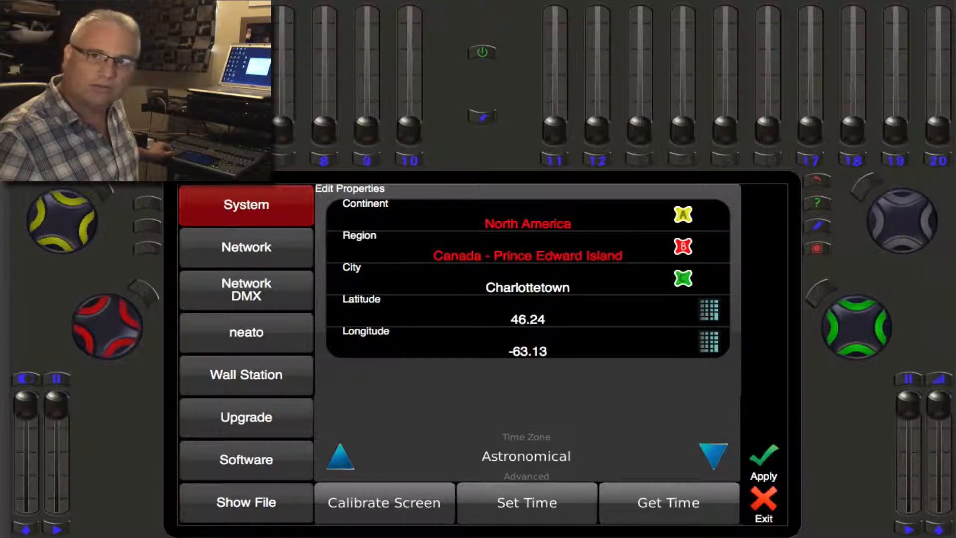
scroll(108, 327, up, 1)
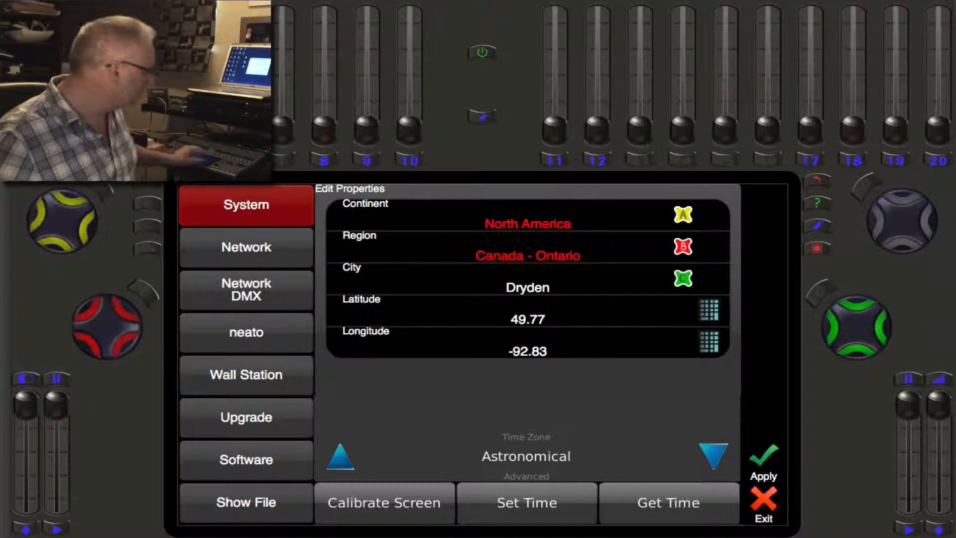
scroll(856, 326, up, 1)
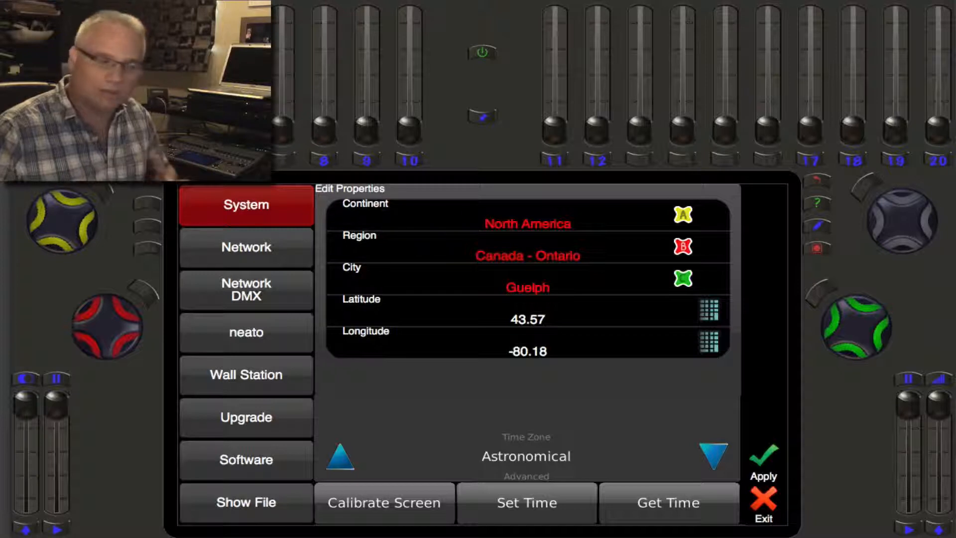
click(772, 462)
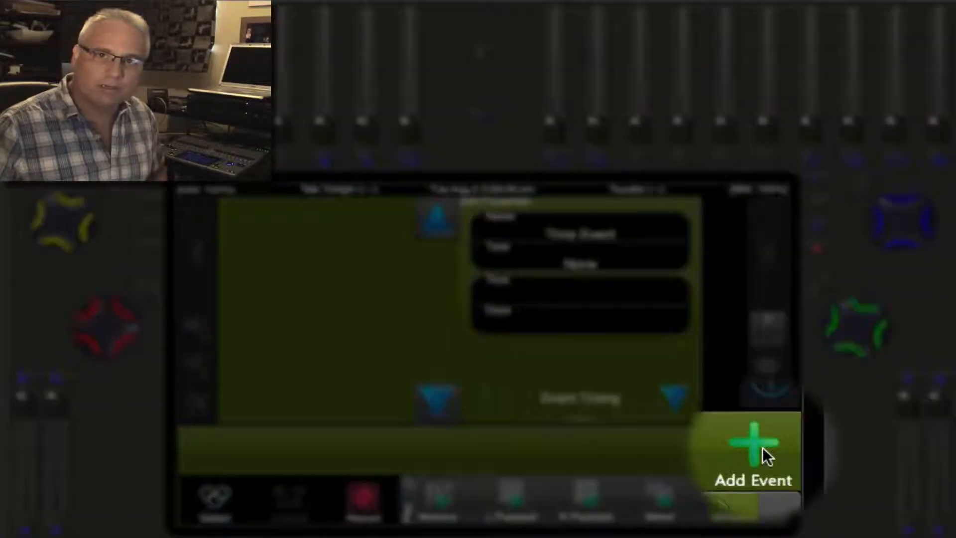
Add a new event to the schedule and open it for editing.
click(763, 450)
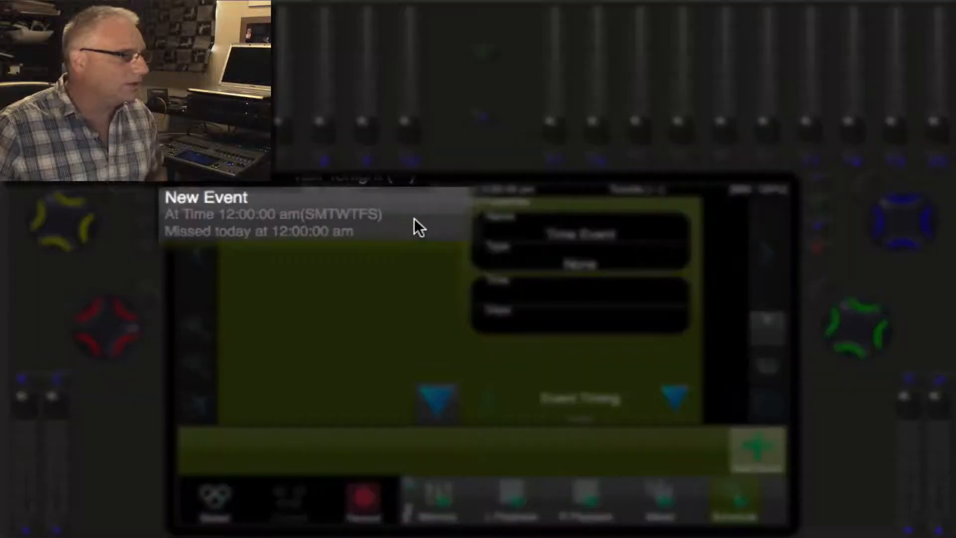
click(415, 219)
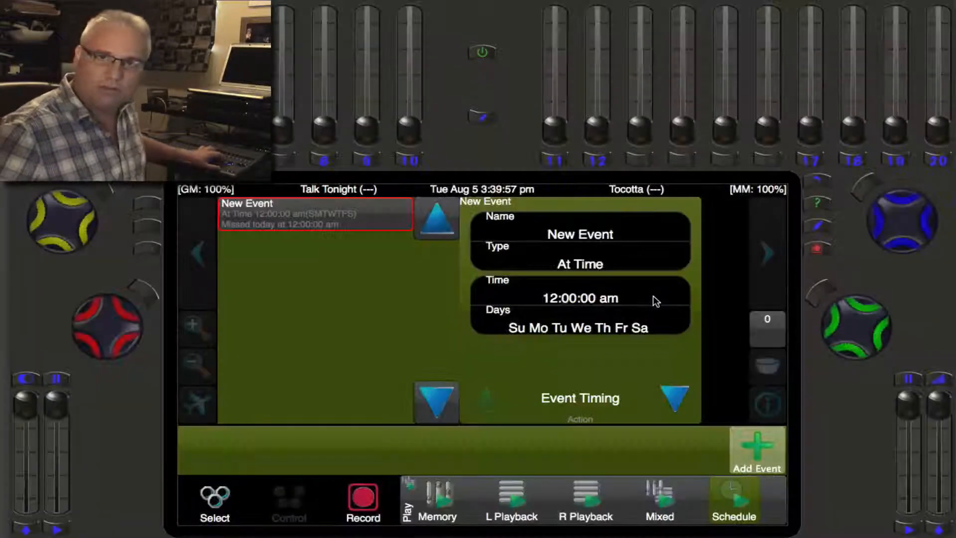
key(e)
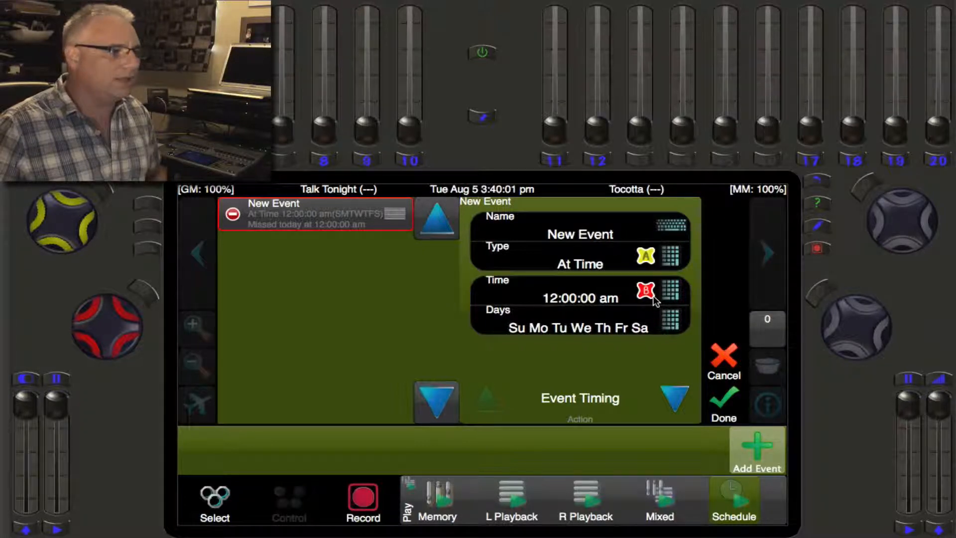
Rename the new schedule event as Lobby Lights.
click(673, 228)
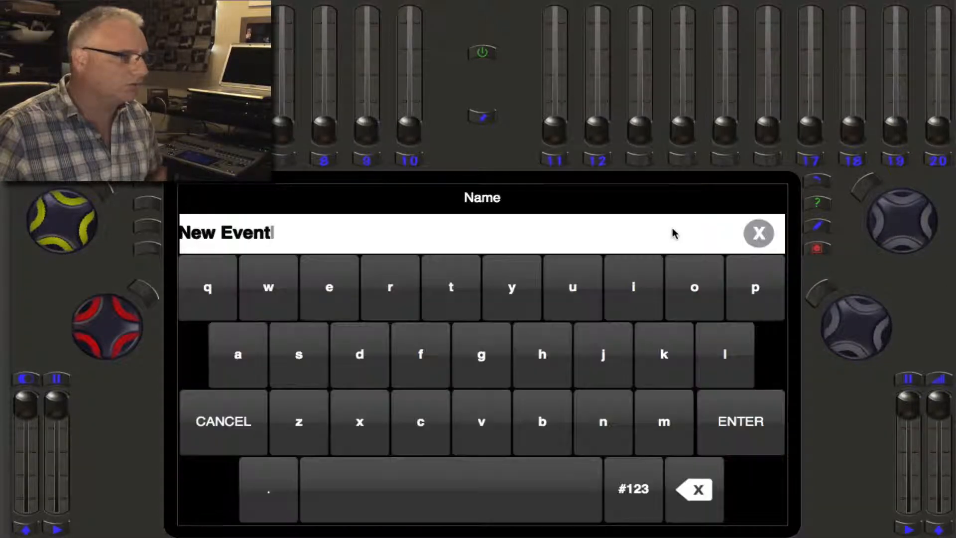
click(757, 232)
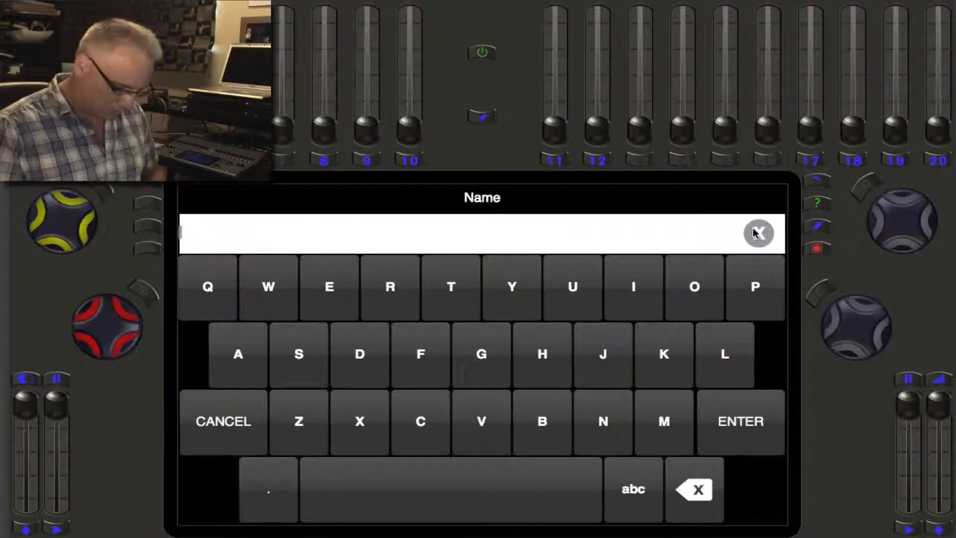
text(Lobby Ligh)
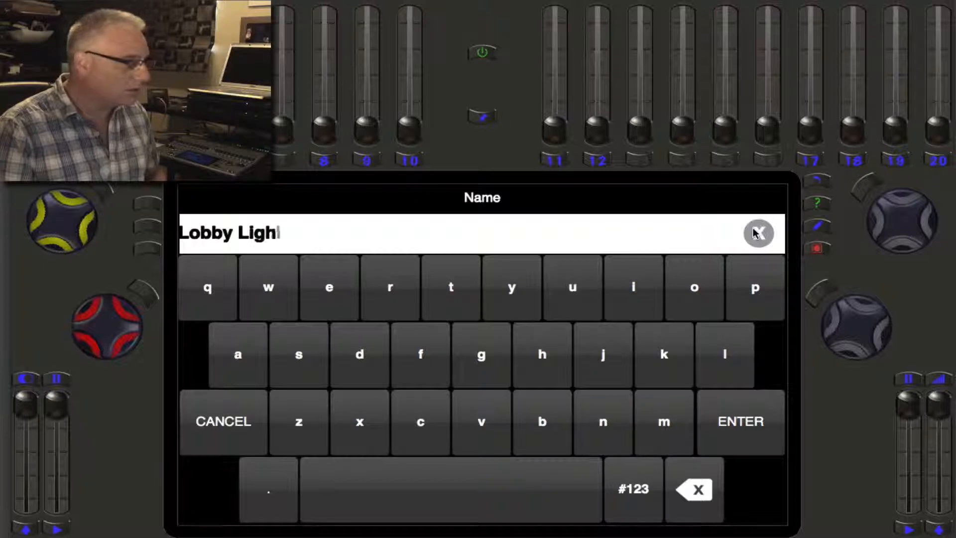
text(ts)
key(Return)
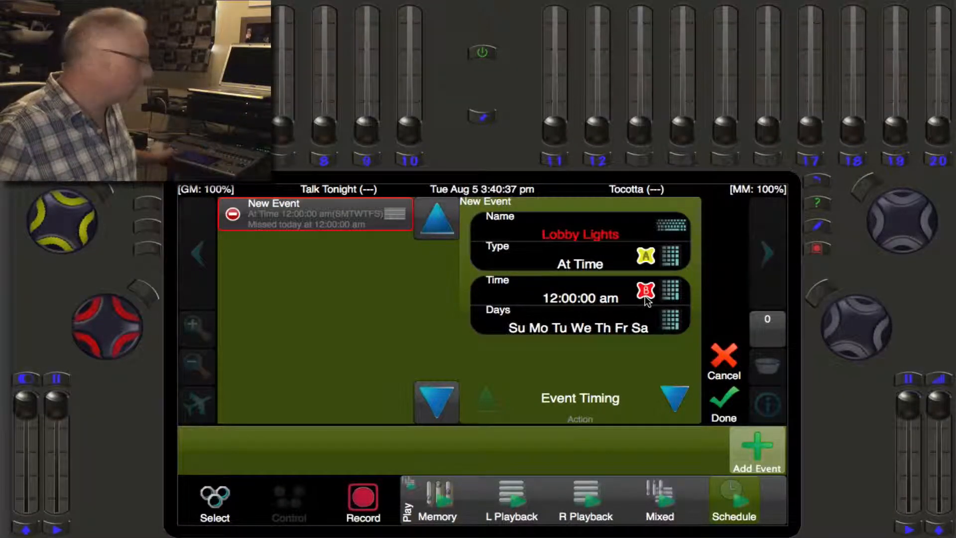
scroll(645, 295, up, 6)
scroll(644, 295, down, 4)
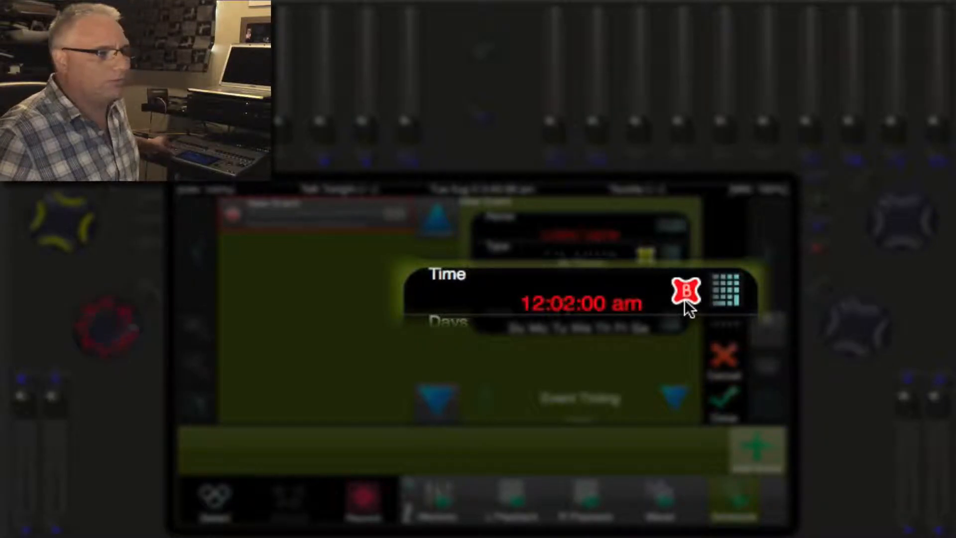
scroll(686, 301, down, 3)
scroll(685, 301, up, 5)
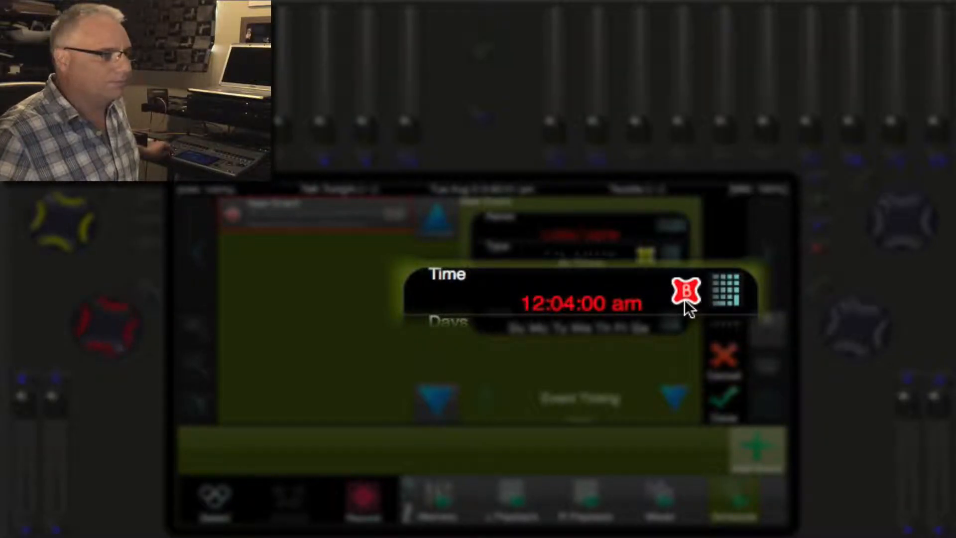
scroll(689, 308, down, 4)
scroll(689, 307, up, 2)
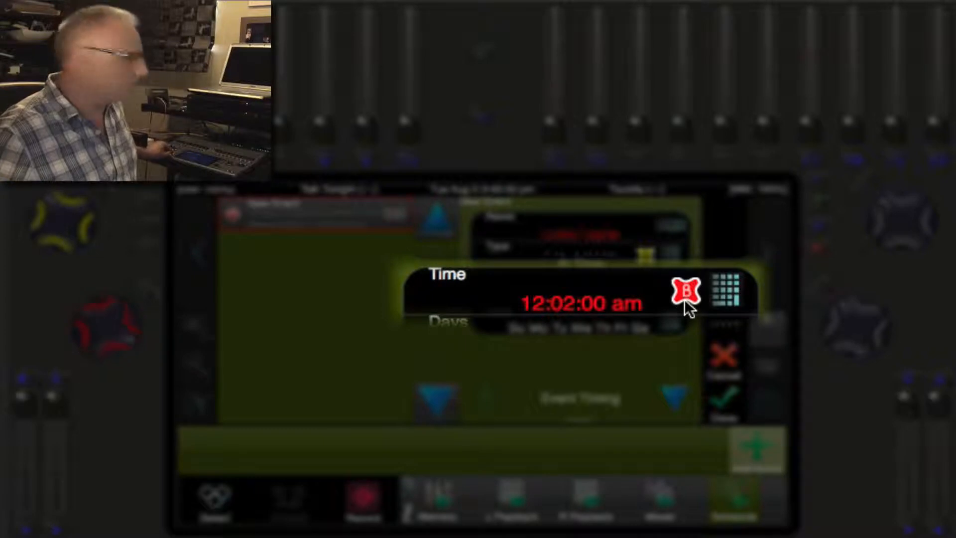
scroll(686, 301, up, 3)
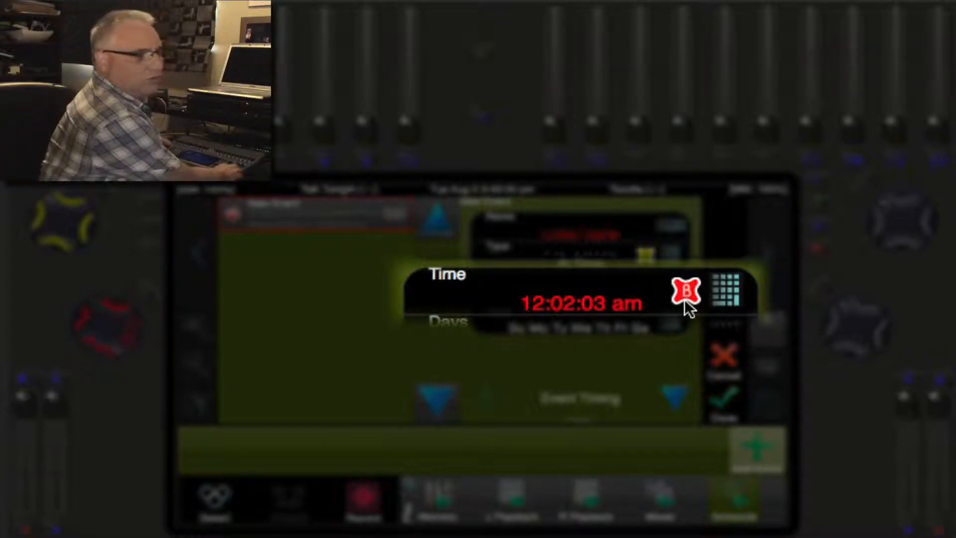
scroll(686, 302, down, 3)
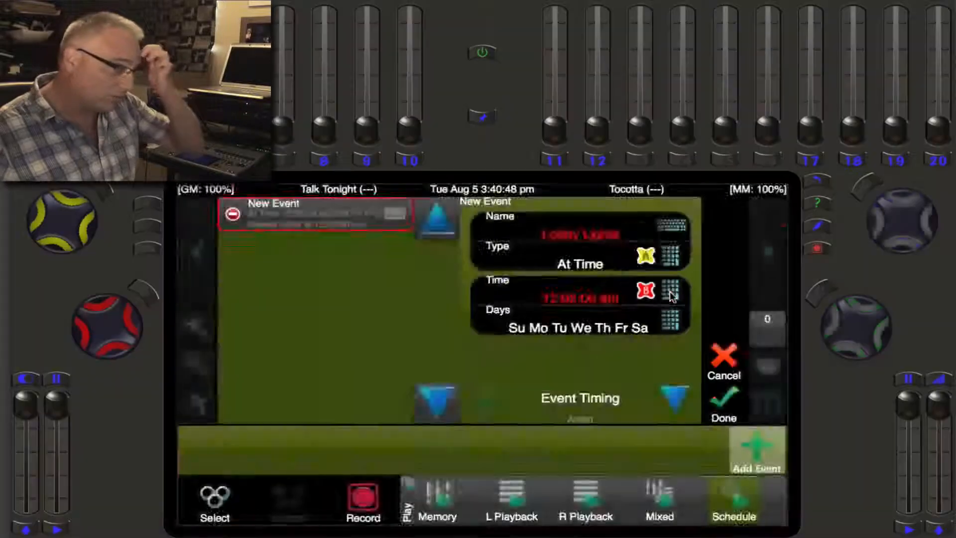
Set the Lobby Lights event's time to 8:00:00 am and limit its days to Monday through Friday.
click(670, 291)
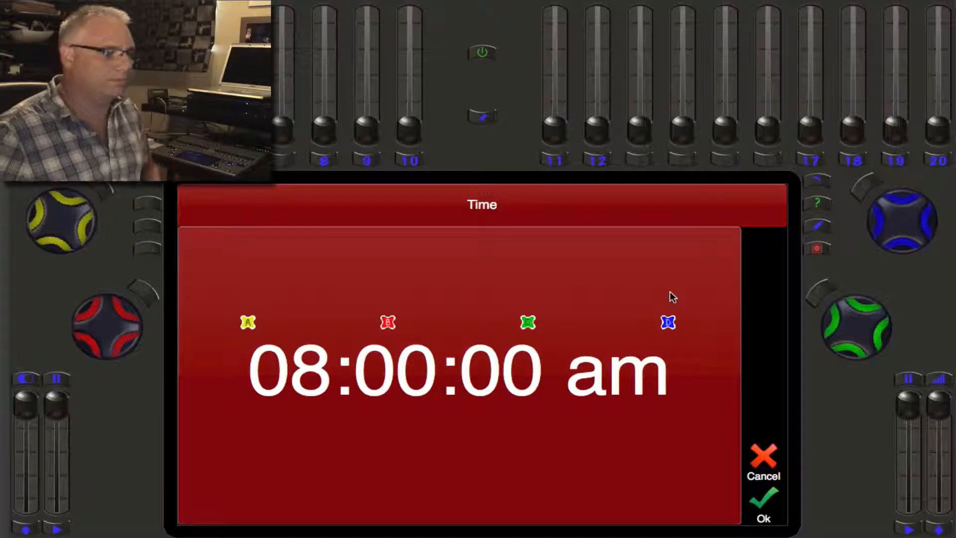
click(762, 509)
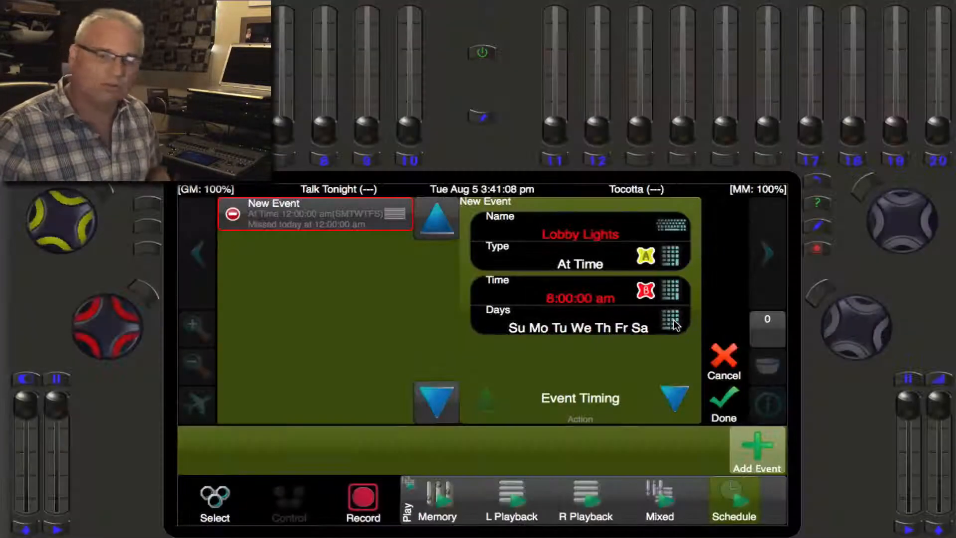
click(672, 321)
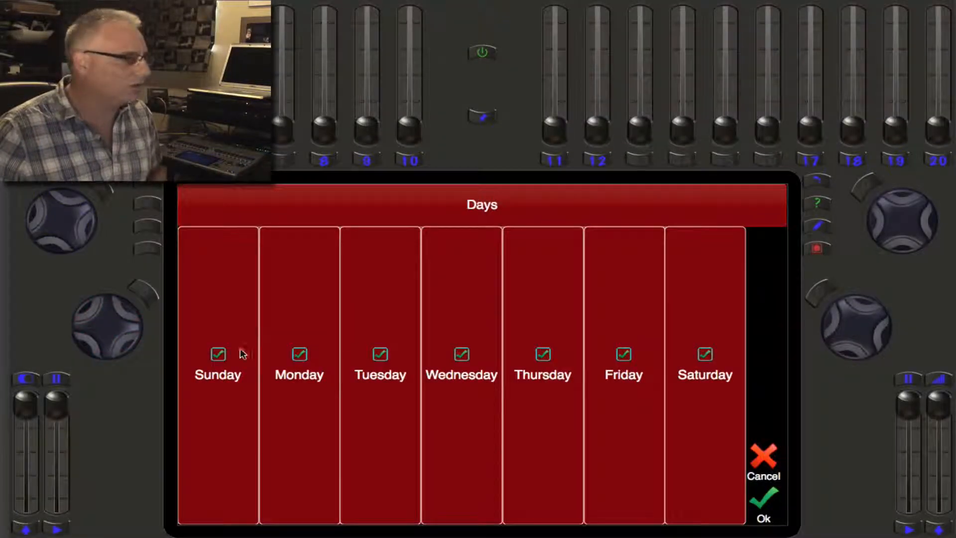
click(218, 355)
click(703, 355)
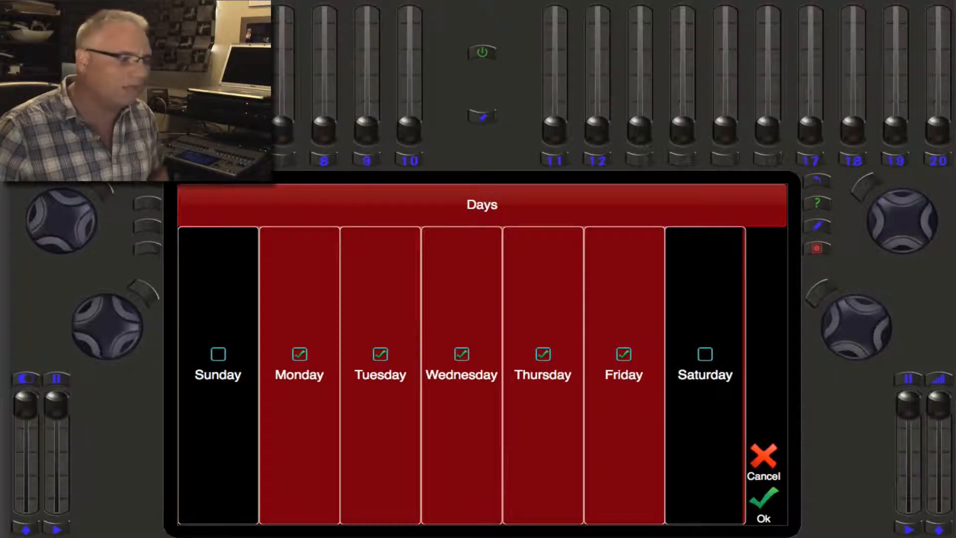
click(764, 512)
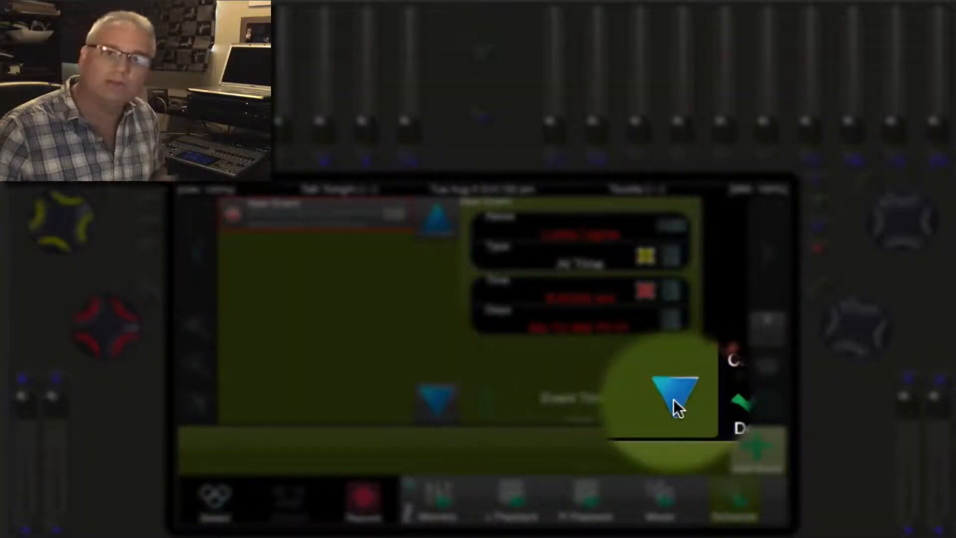
Set the event's action type to Memory with Bump Down on the Main Page memory Lobby, and finish editing.
click(676, 402)
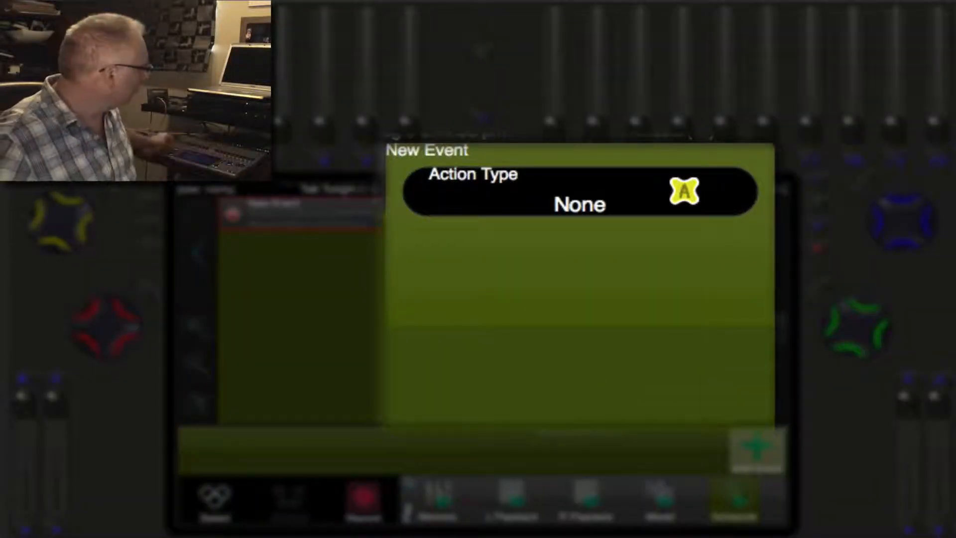
scroll(62, 222, up, 1)
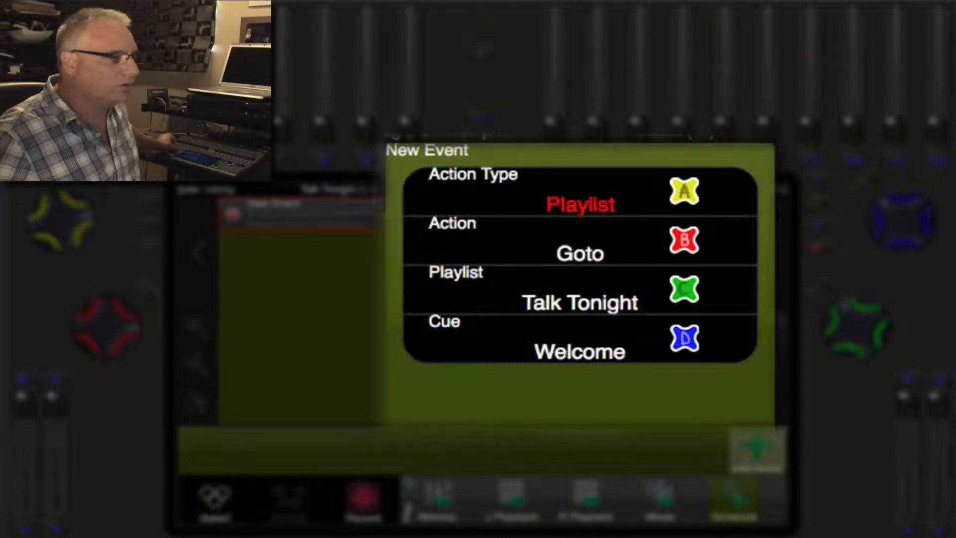
scroll(61, 222, up, 1)
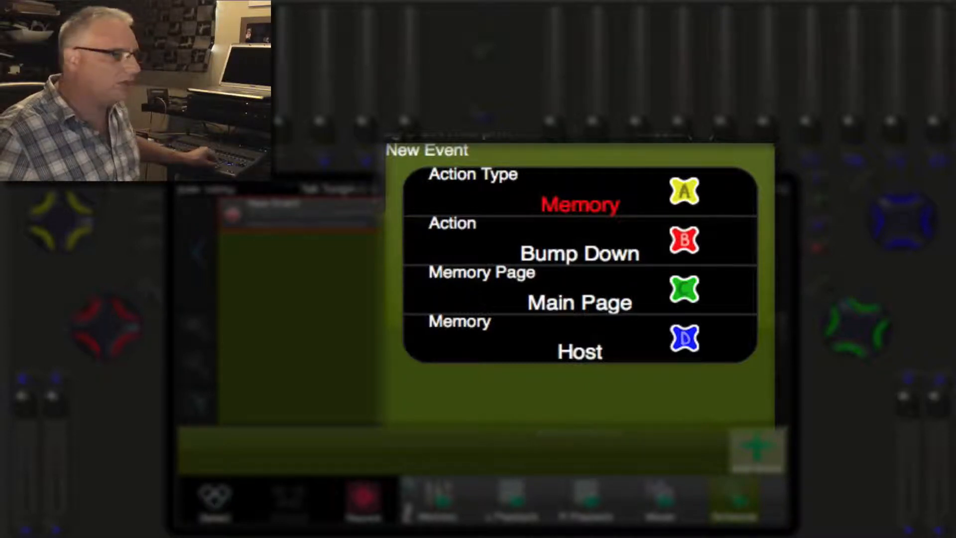
scroll(857, 327, up, 1)
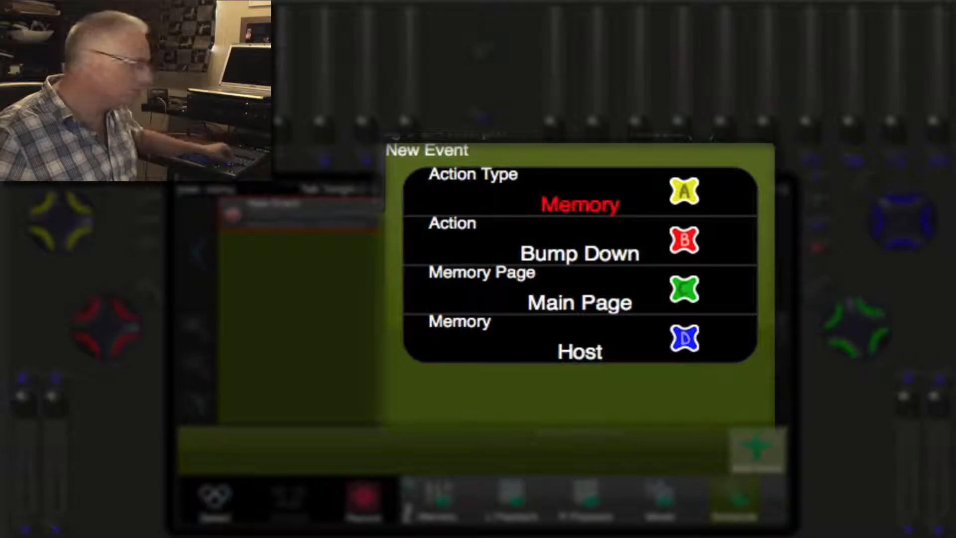
scroll(902, 220, up, 3)
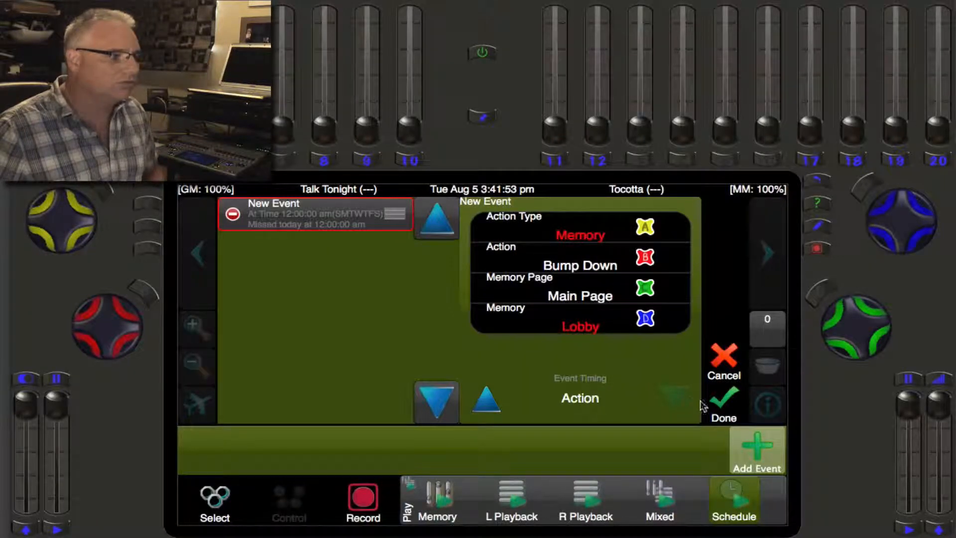
click(730, 407)
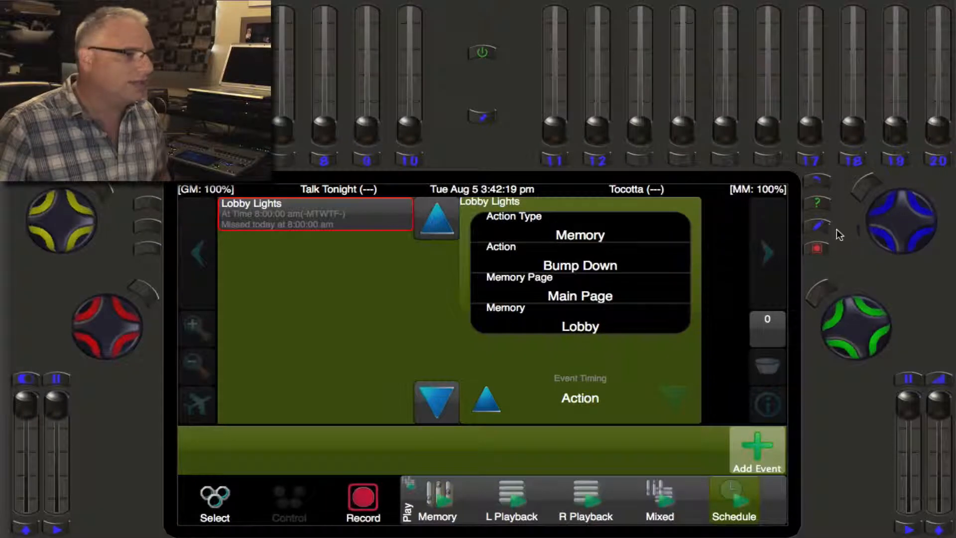
Reopen the Lobby Lights event for editing, change its time to 8:00:00 pm and save it.
click(820, 226)
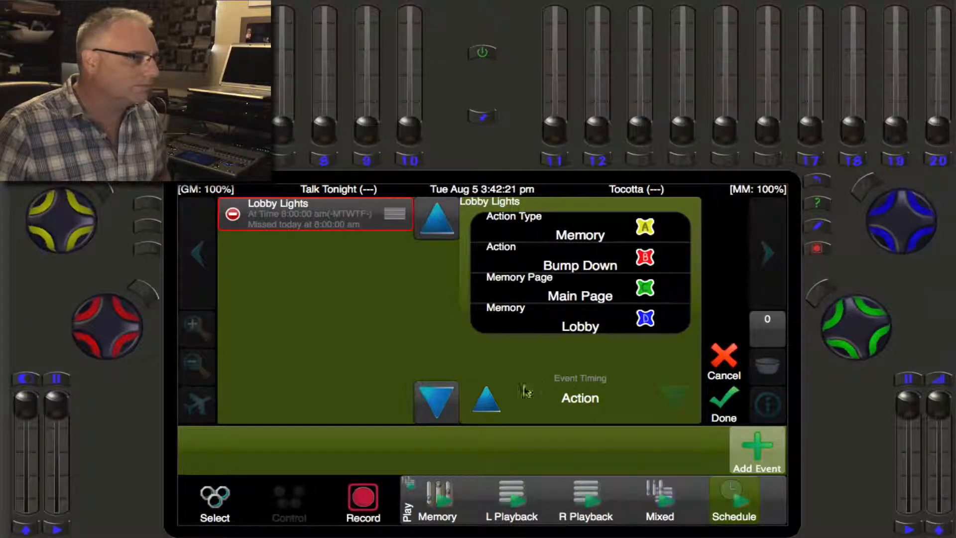
click(486, 401)
click(675, 292)
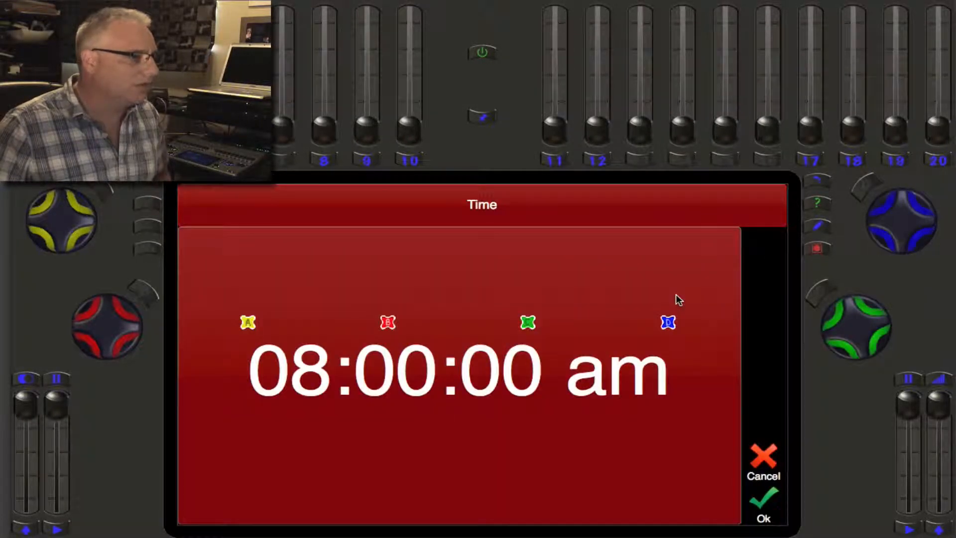
scroll(676, 295, up, 1)
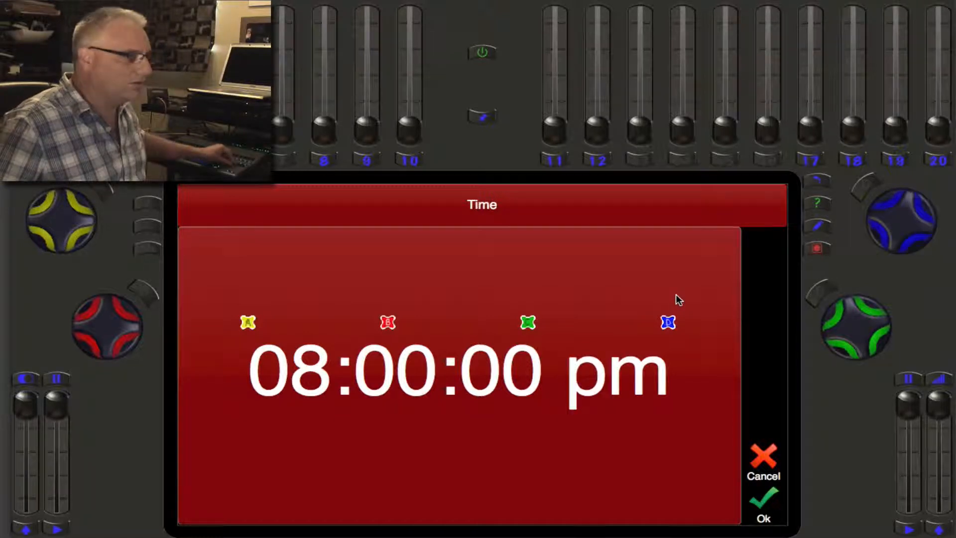
click(763, 504)
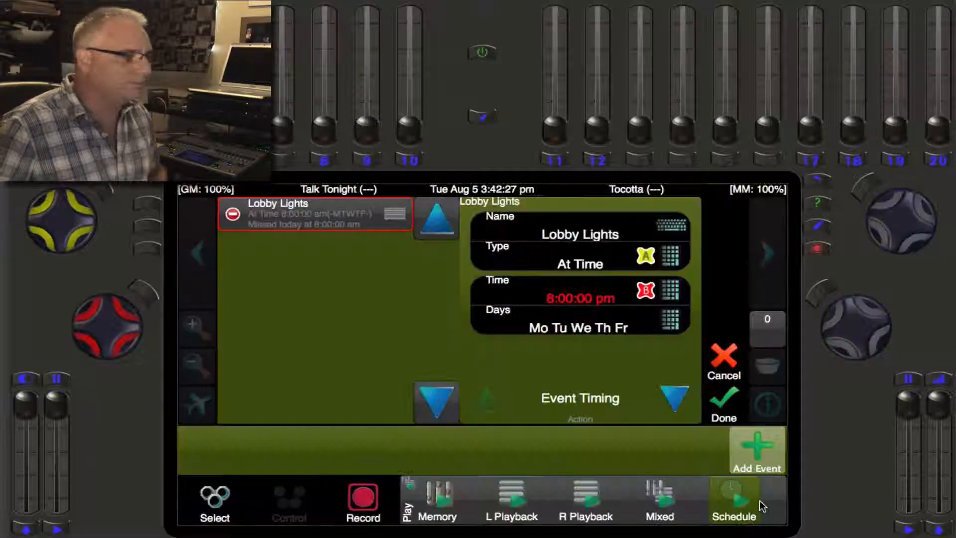
click(720, 405)
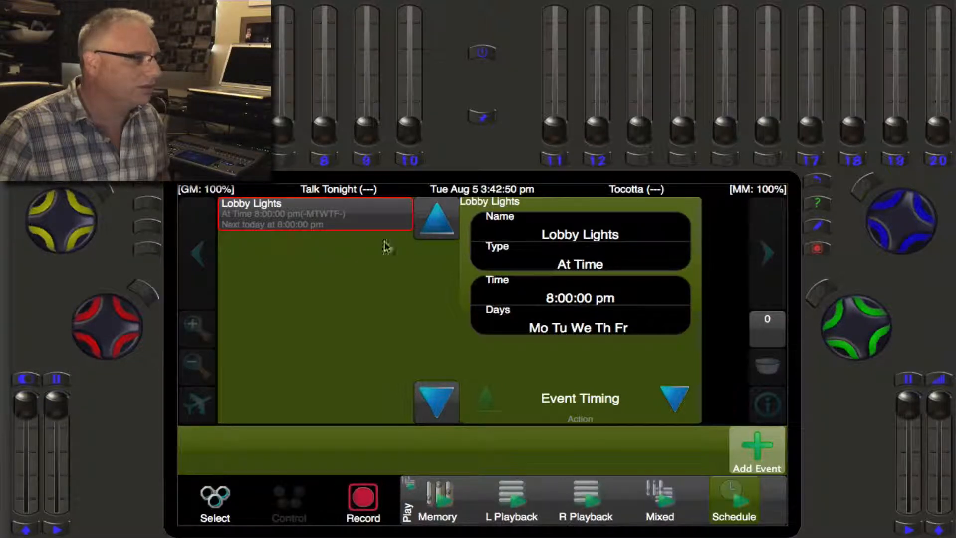
Remove Tuesday from the days of the Lobby Lights event and save the change.
click(819, 227)
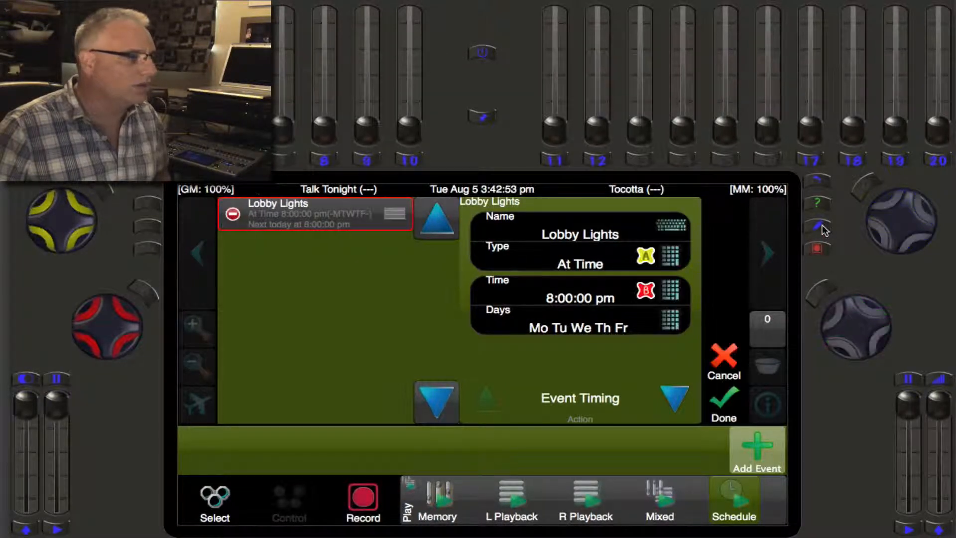
click(670, 327)
click(379, 357)
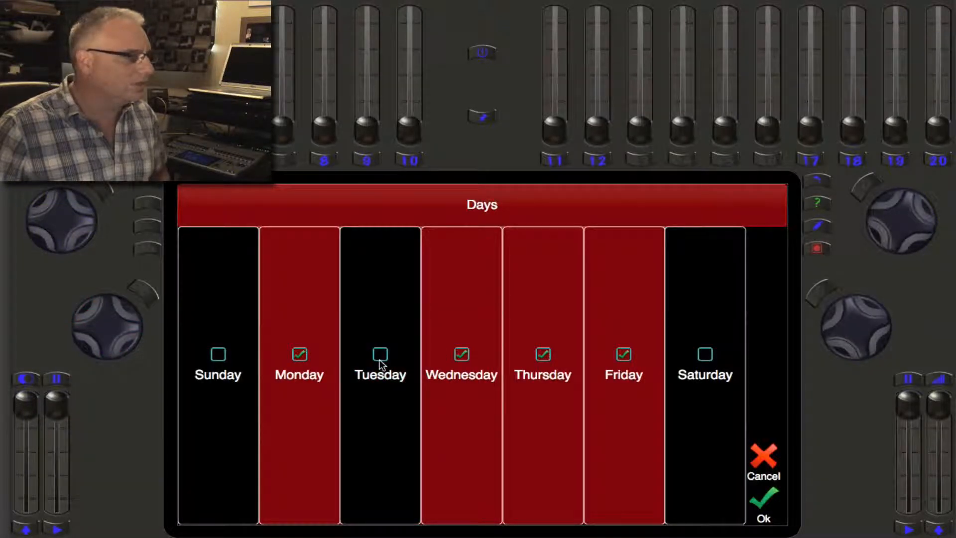
click(765, 503)
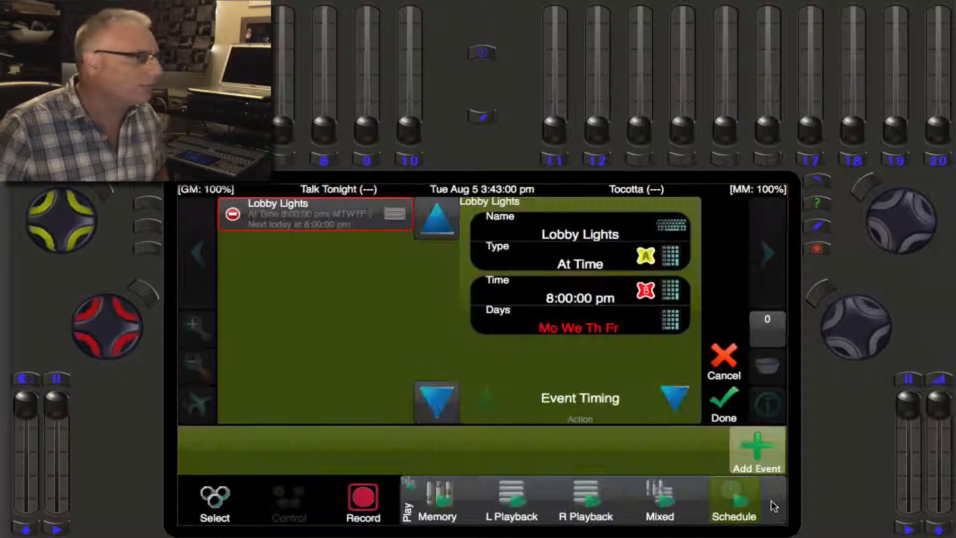
click(726, 402)
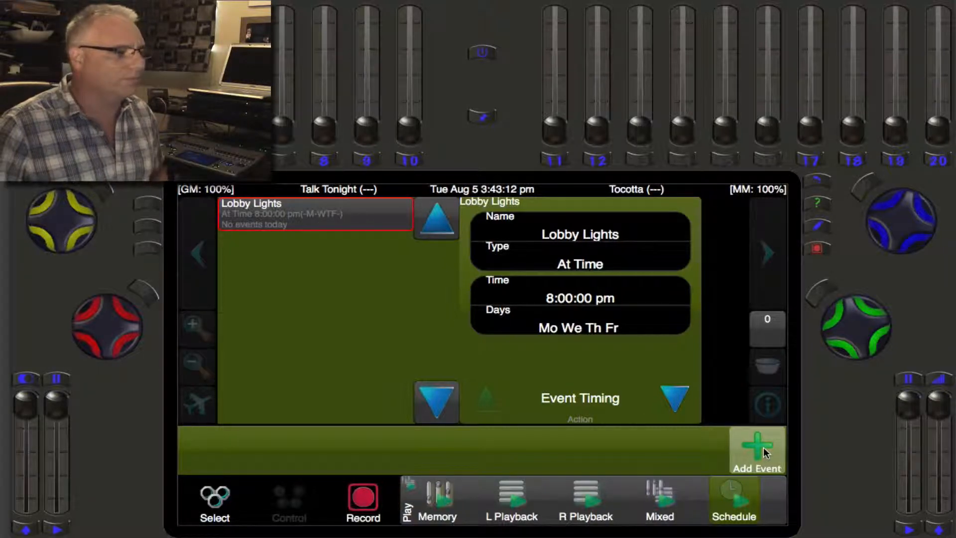
Add a second event to the schedule and rename it Tower Up Lights.
click(764, 447)
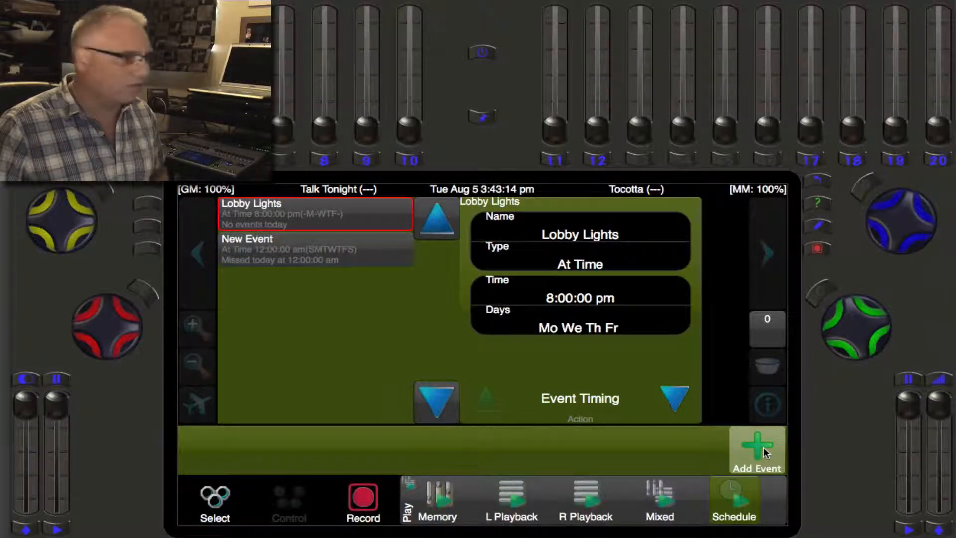
click(346, 249)
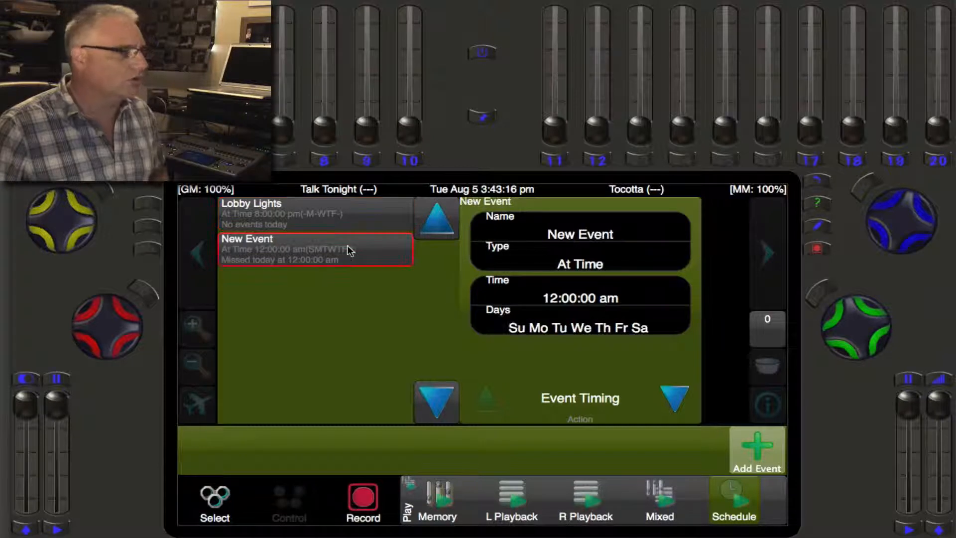
click(818, 229)
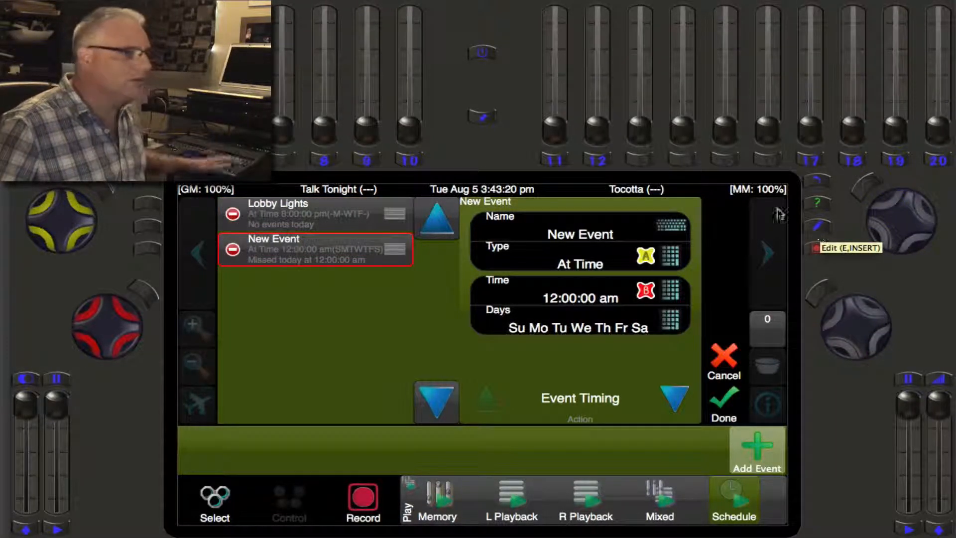
click(675, 230)
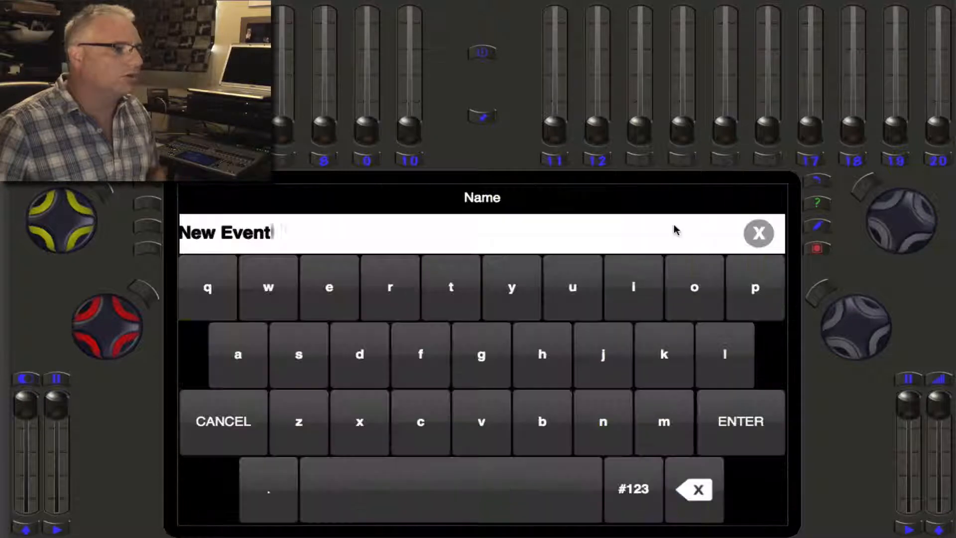
click(756, 233)
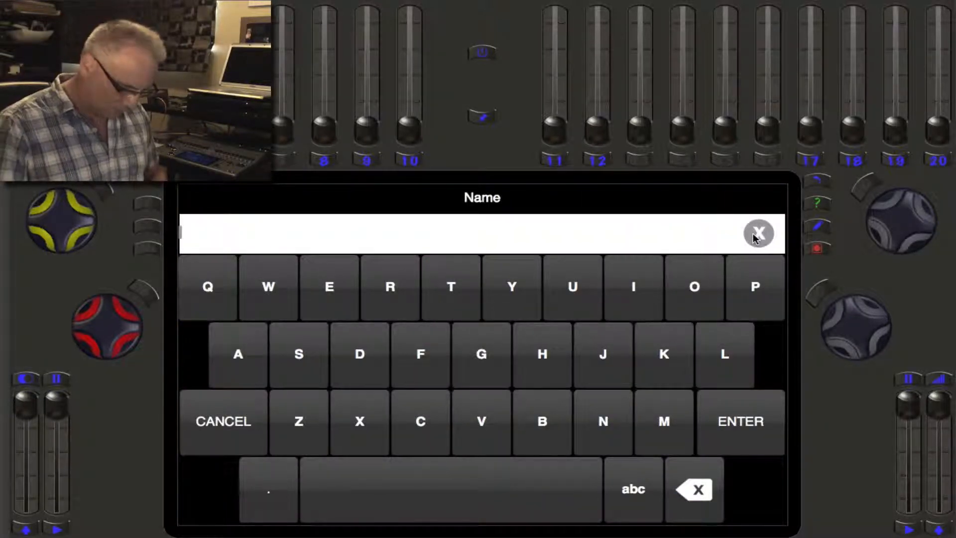
text(Tower)
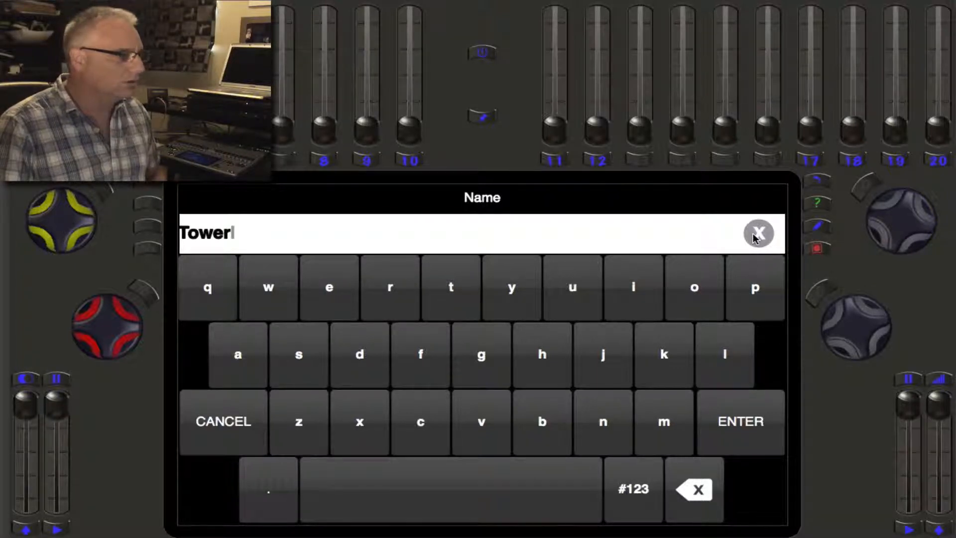
text( Up Lights)
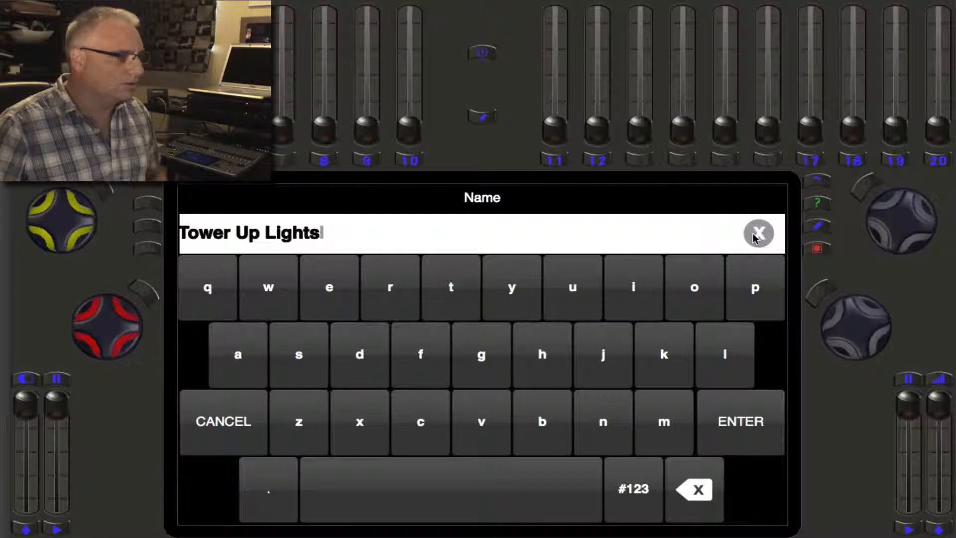
click(754, 426)
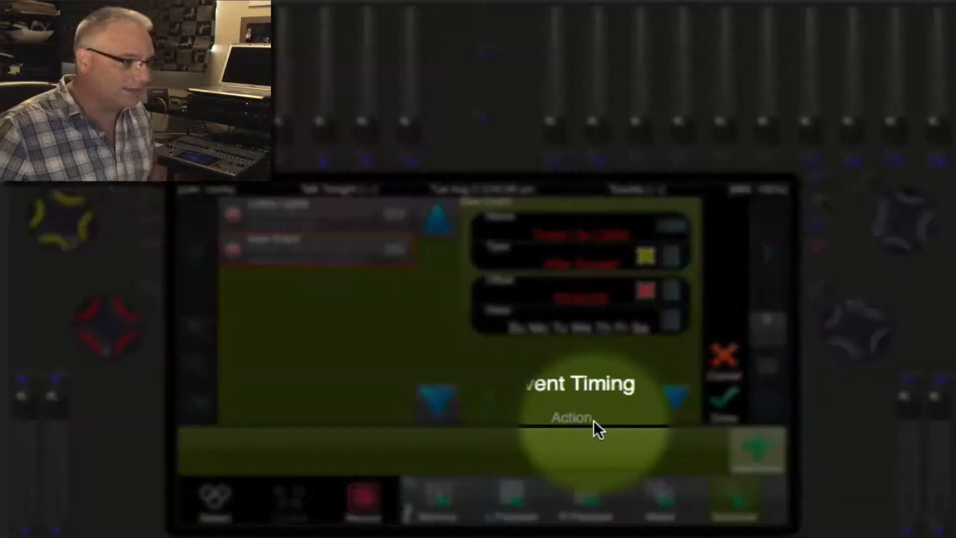
Set the new event's action type to Playlist with action Go on the Clock Tower playlist, and finish editing.
click(674, 402)
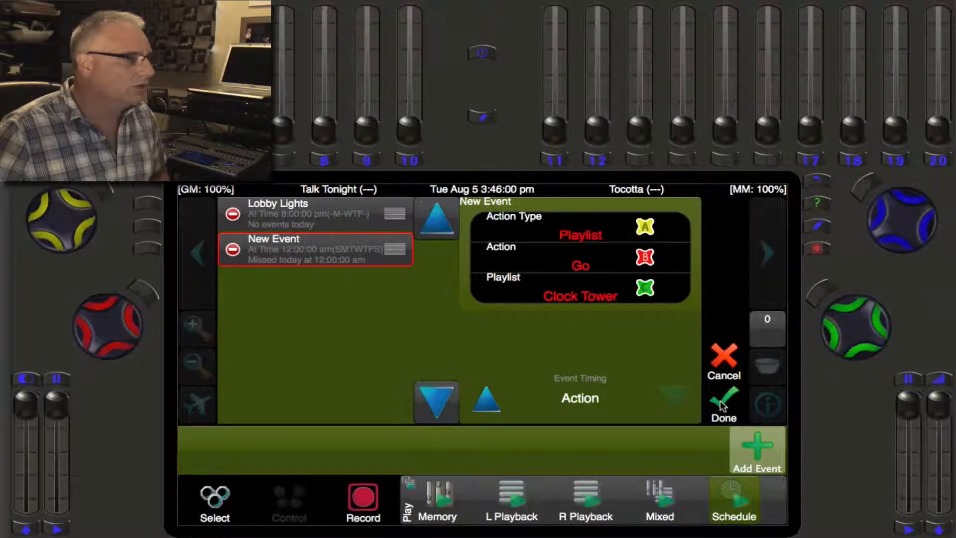
click(723, 406)
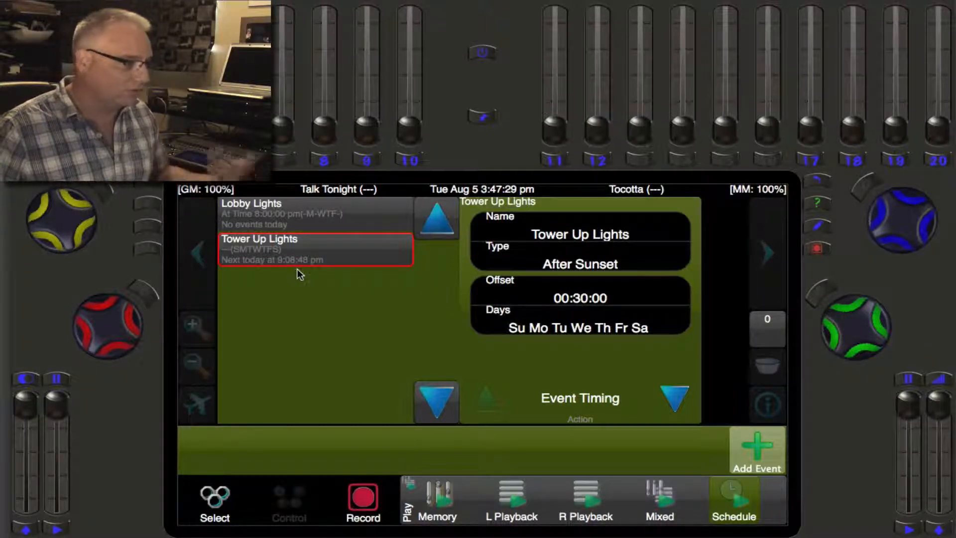
Review the action settings of the Lobby Lights event and select the Lobby memory on the Main Page for timing changes.
click(326, 220)
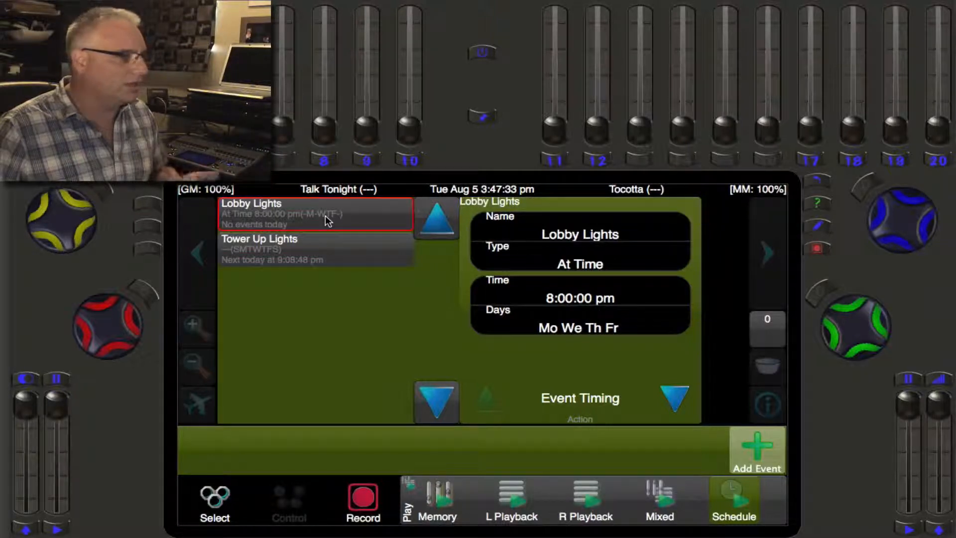
click(677, 397)
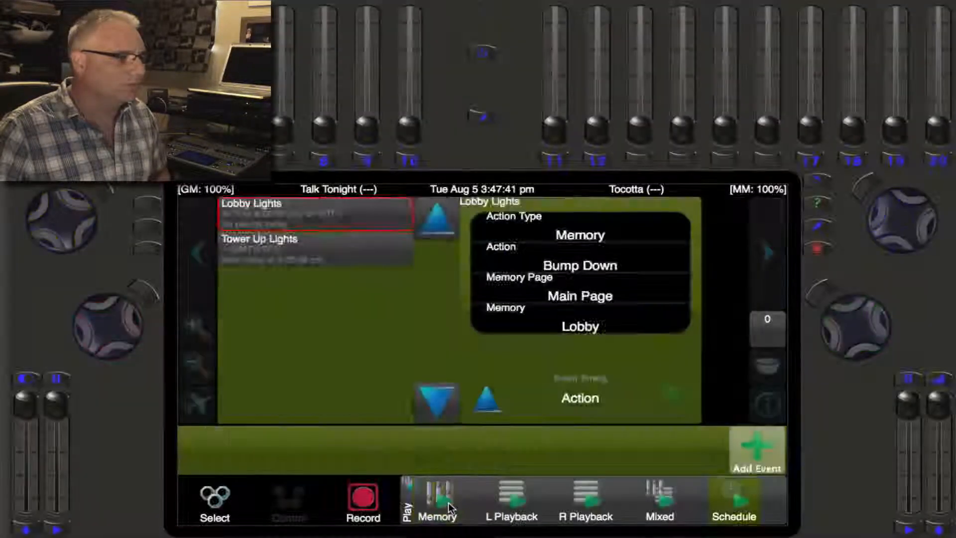
click(448, 503)
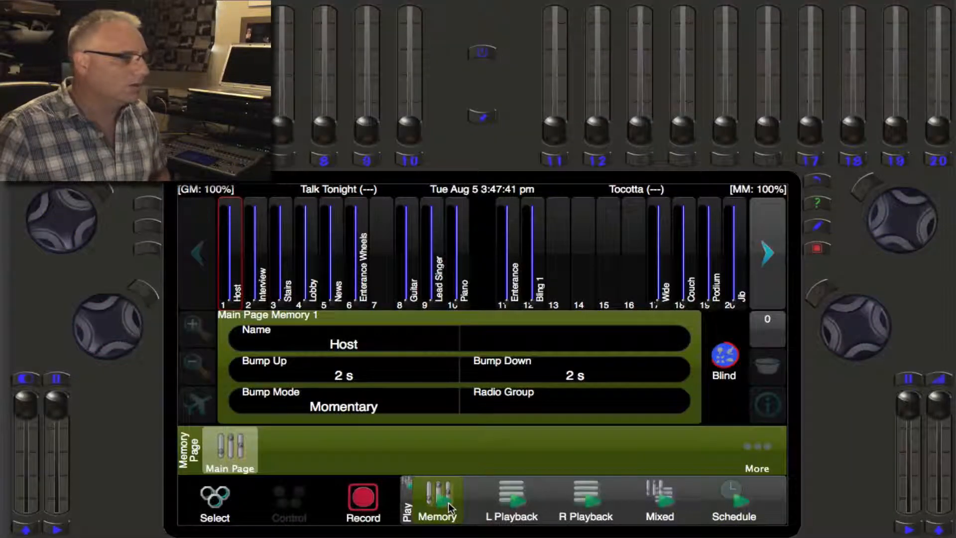
click(312, 266)
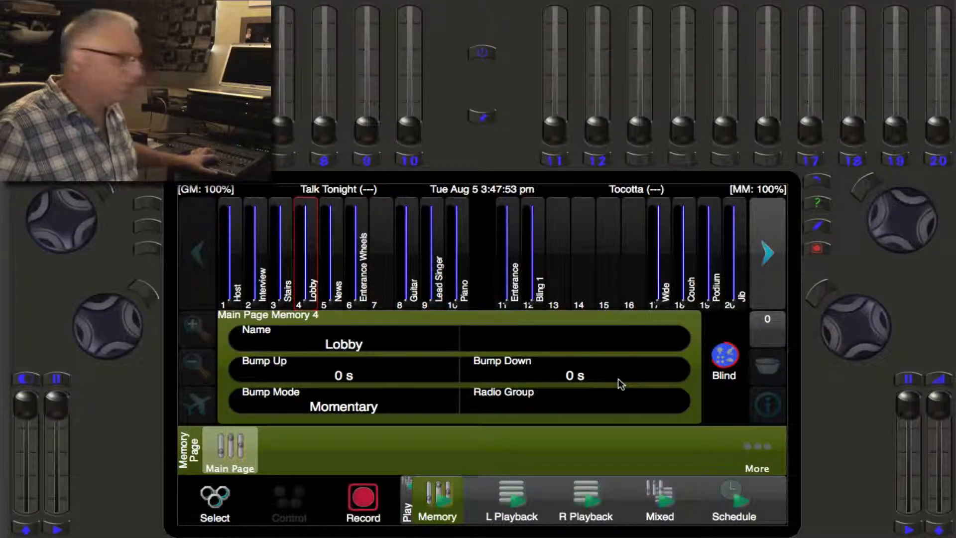
Put the Lobby memory into edit mode and set its Bump Up time to 10 s.
key(e)
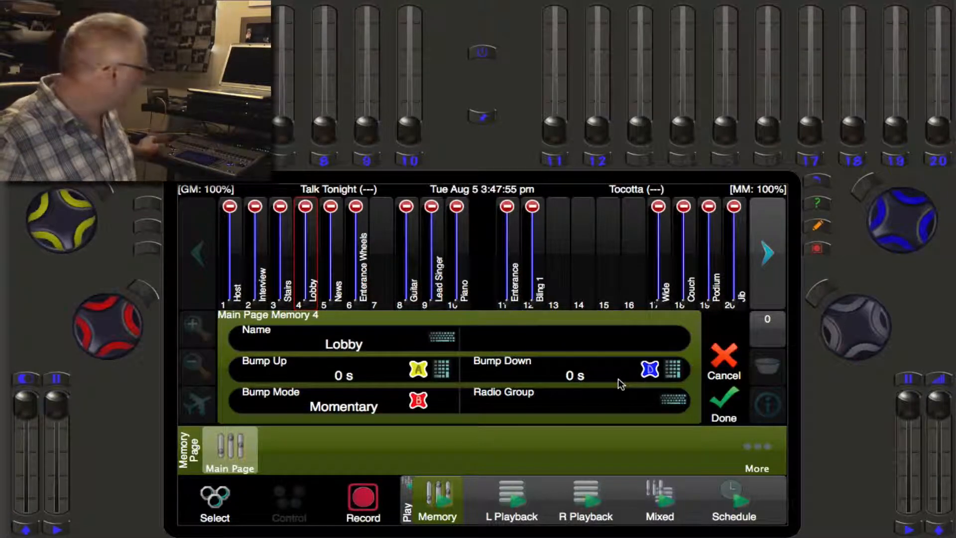
key(Up)
key(Up)
key(Up)
key(Up)
key(Up)
key(Up)
key(Up)
key(Up)
key(Up)
key(Up)
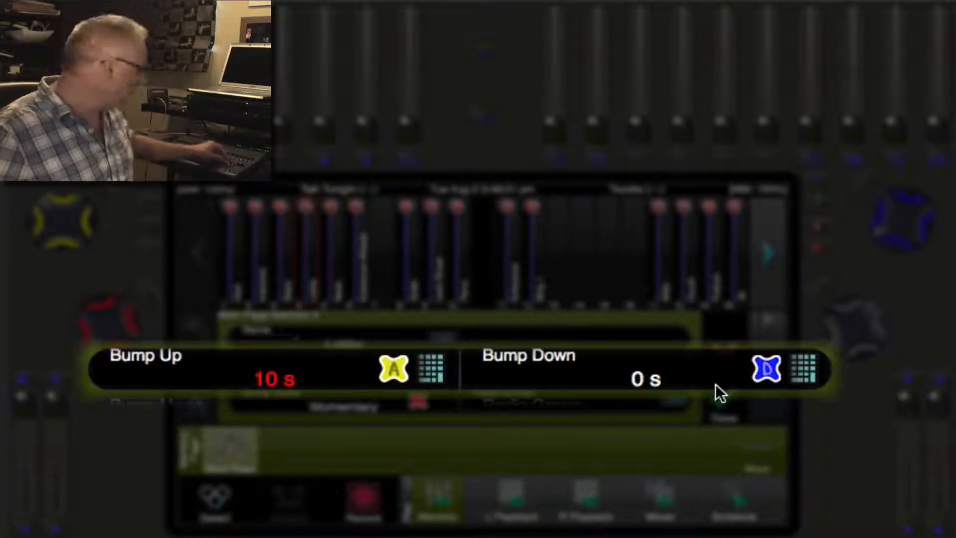
Set the Lobby memory's Bump Down time to 8 s.
key(Up)
key(Up)
key(Up)
key(Up)
key(Up)
key(Up)
key(Up)
key(Up)
key(Up)
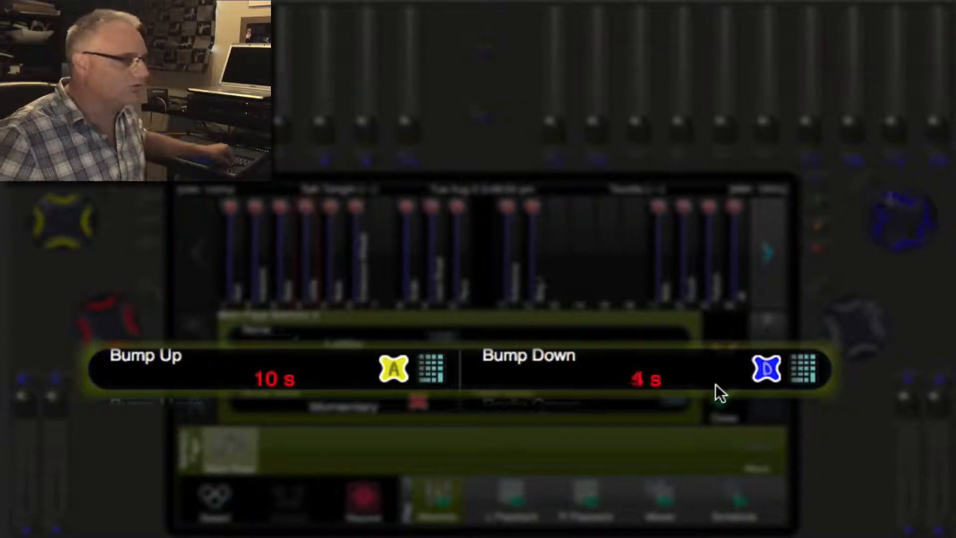
key(Up)
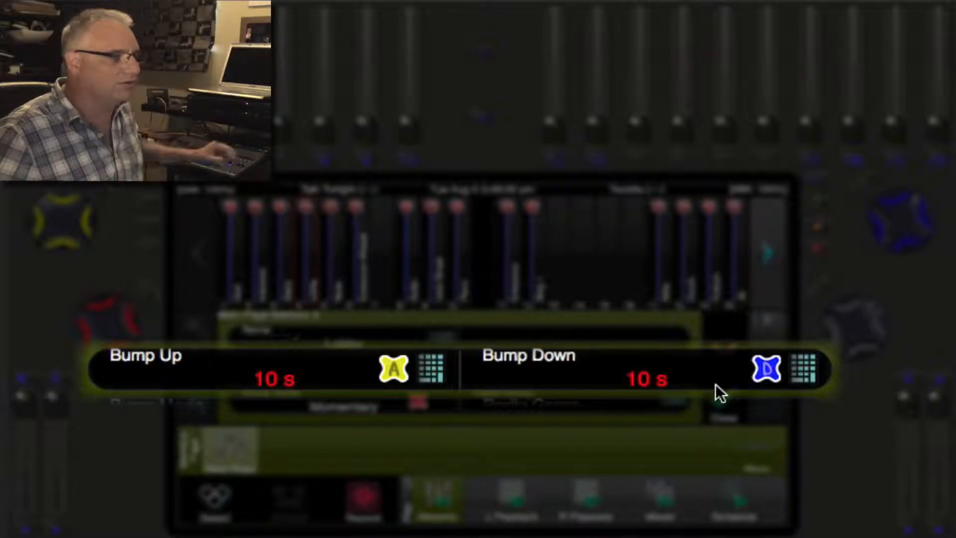
key(Down)
key(Down)
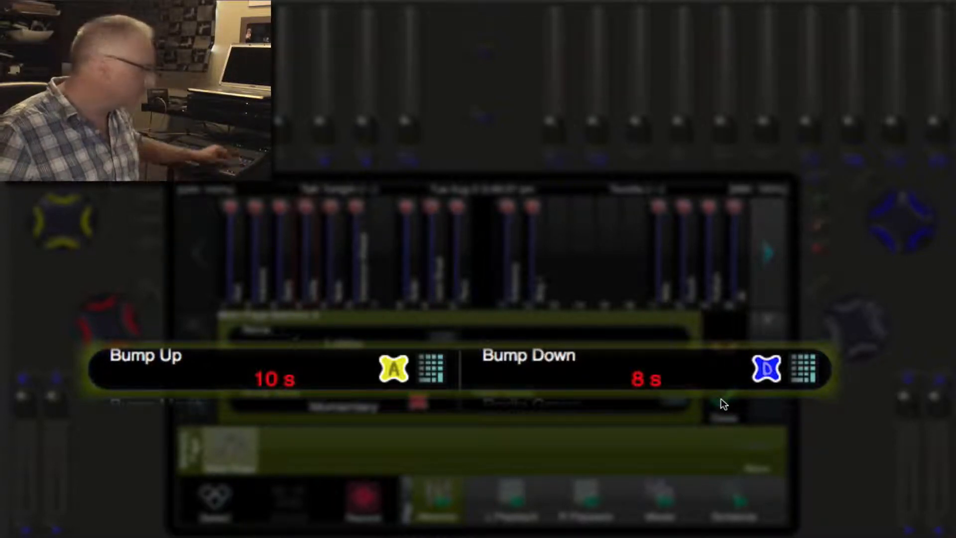